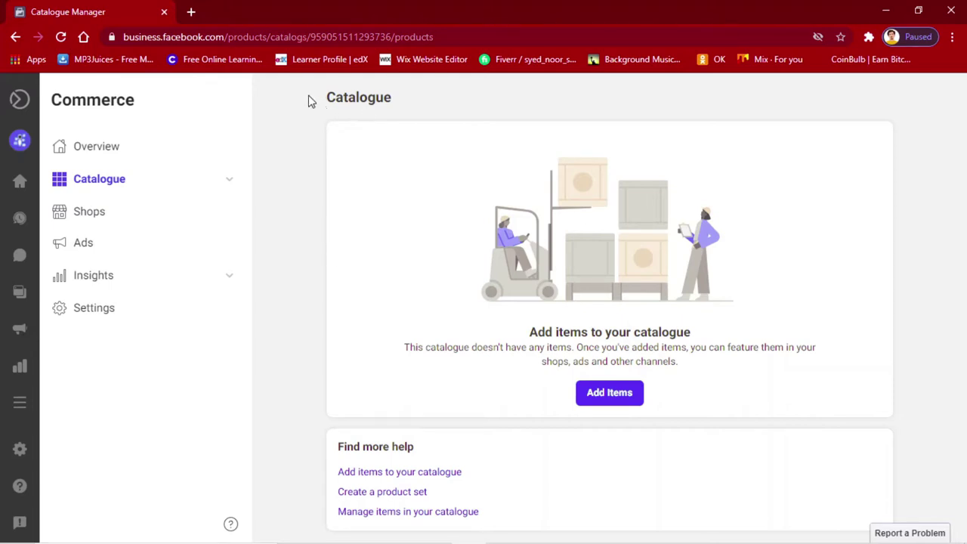
Open the Items page of the catalogue and start adding items to it.
drag(310, 99, 900, 299)
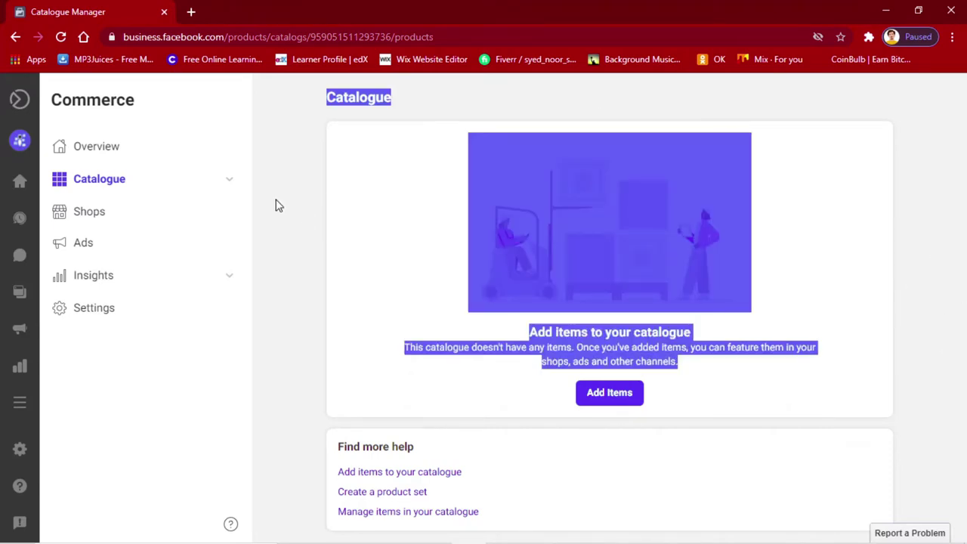
click(229, 184)
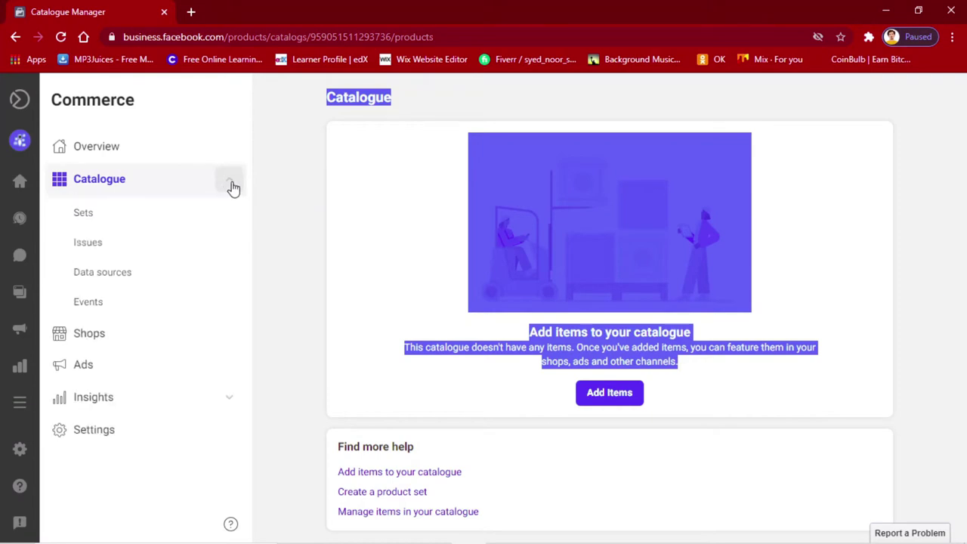
click(275, 190)
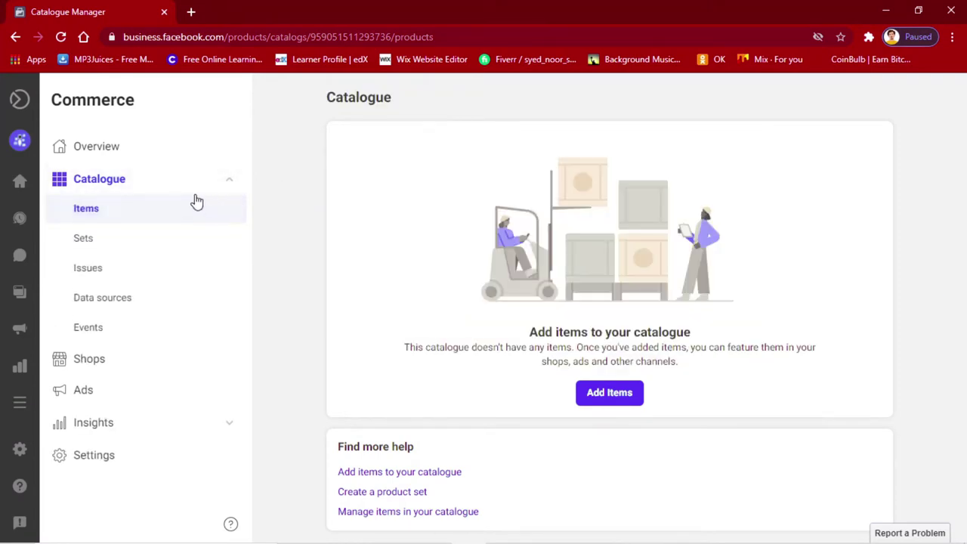
click(140, 214)
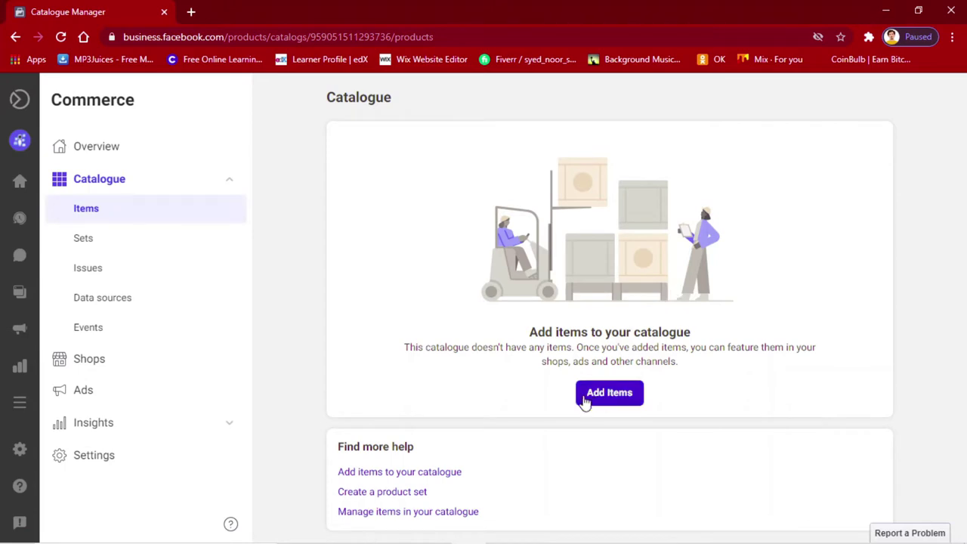
click(610, 393)
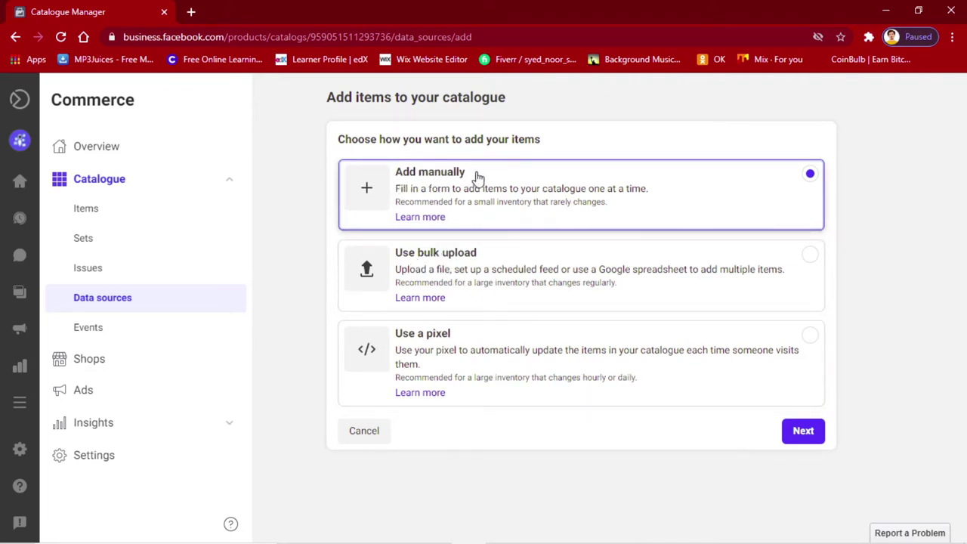
Choose the Add manually method for adding items and proceed to the item details form.
click(395, 183)
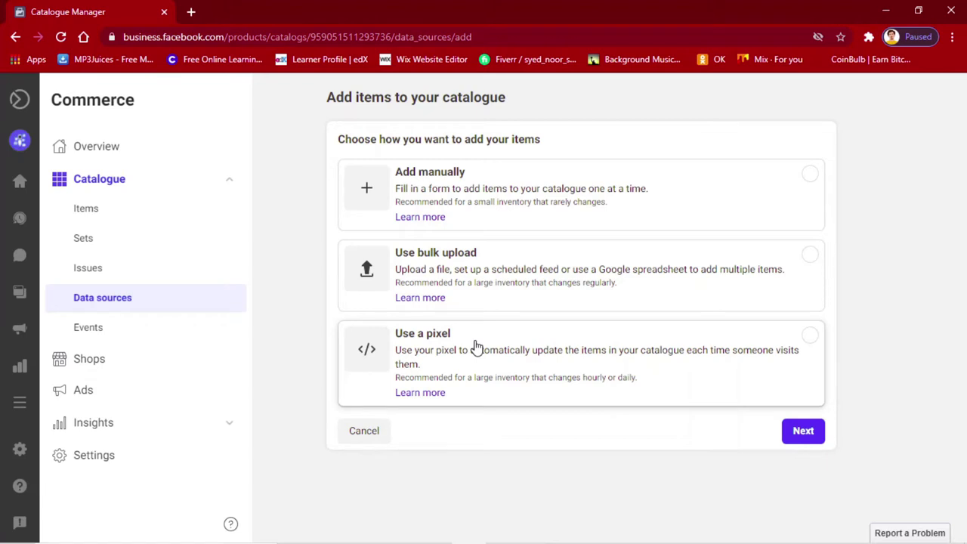
click(812, 180)
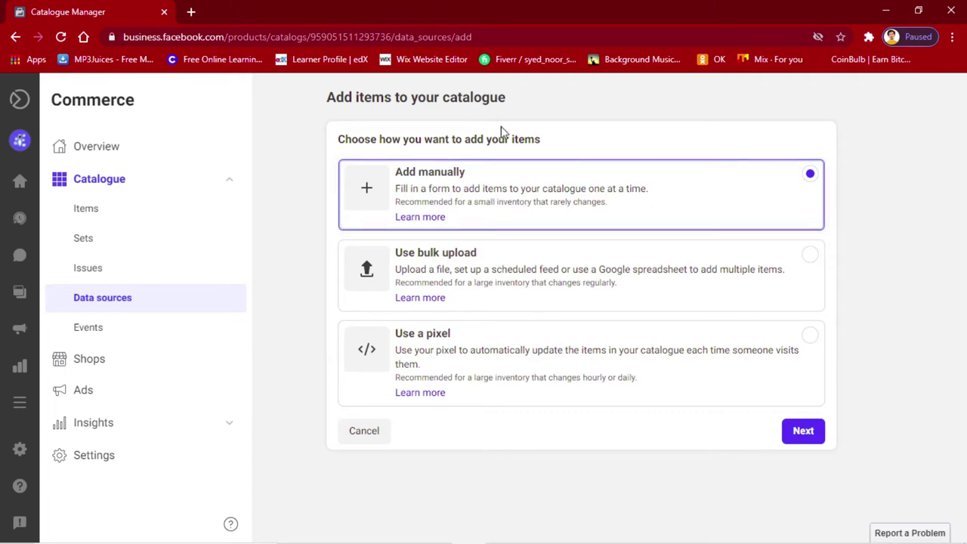
click(813, 442)
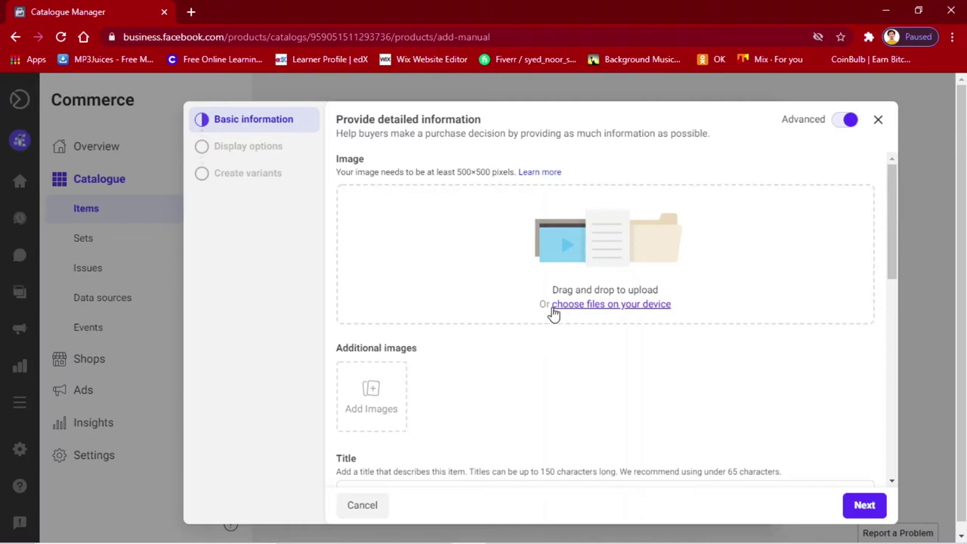
Upload the Amazon shopping cart picture "51J6cQ63OJL._AC_UL600_SR600,600_" from the Concepts folder as the item's main image.
drag(361, 159, 336, 162)
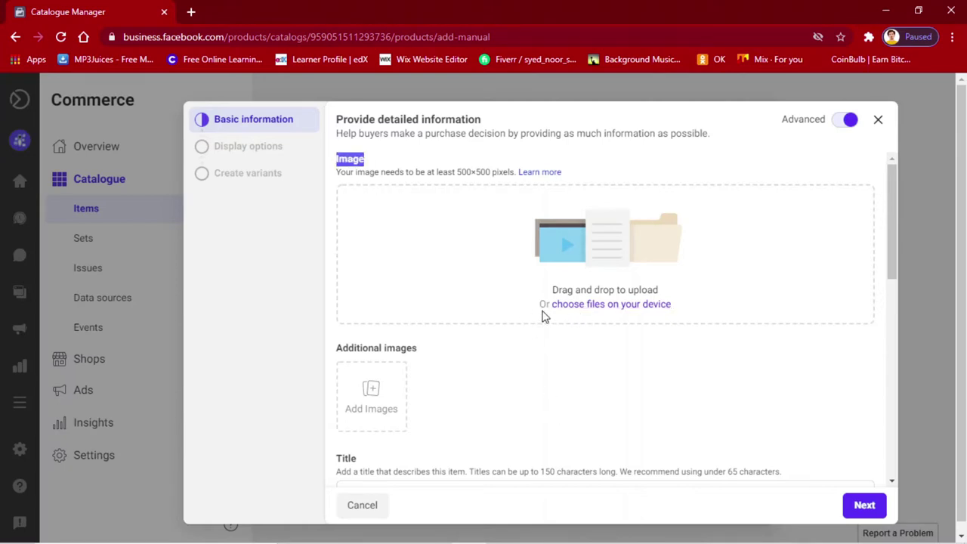
click(604, 312)
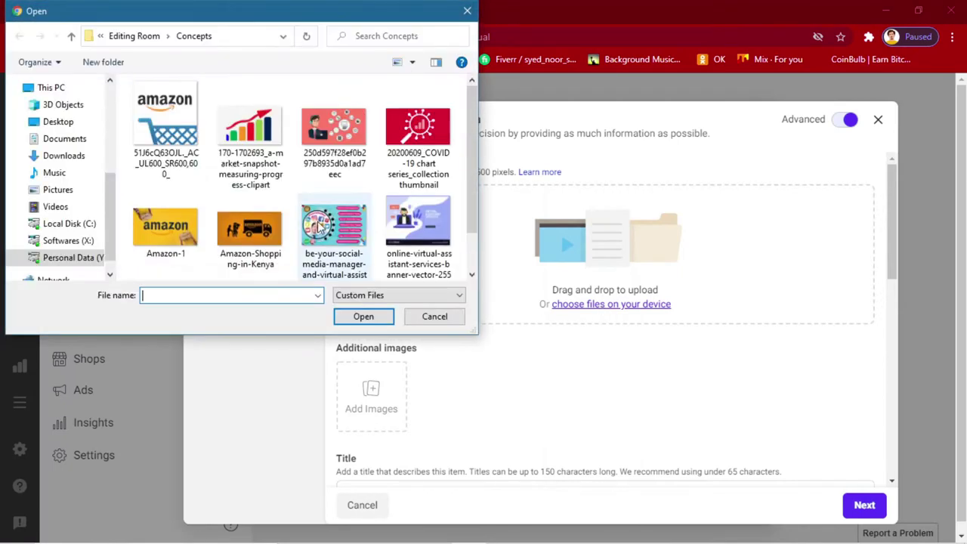
scroll(355, 226, down, 2)
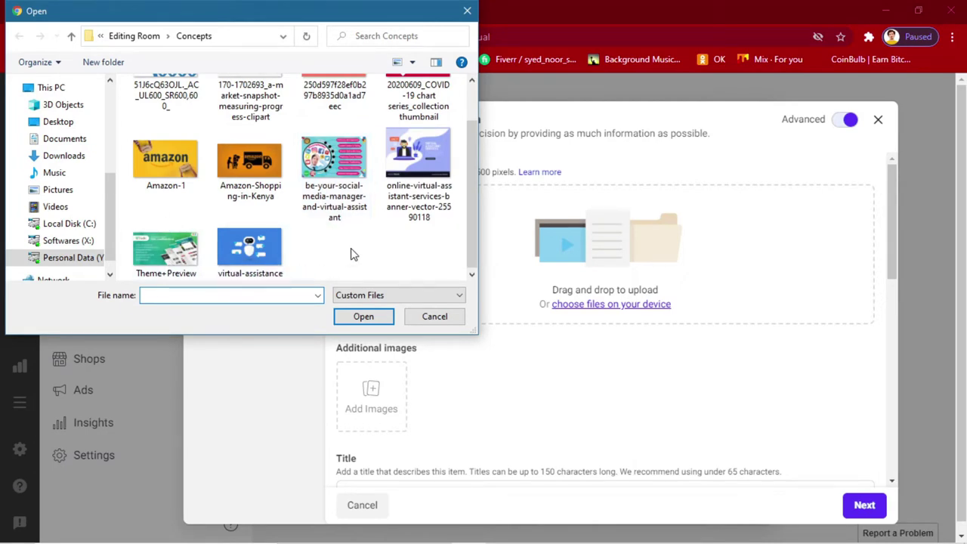
scroll(358, 250, up, 2)
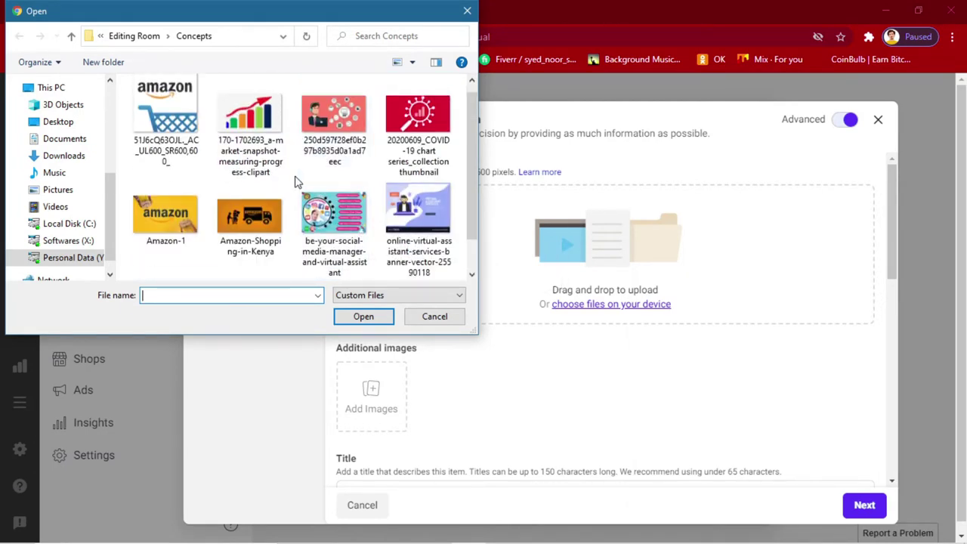
scroll(188, 178, up, 1)
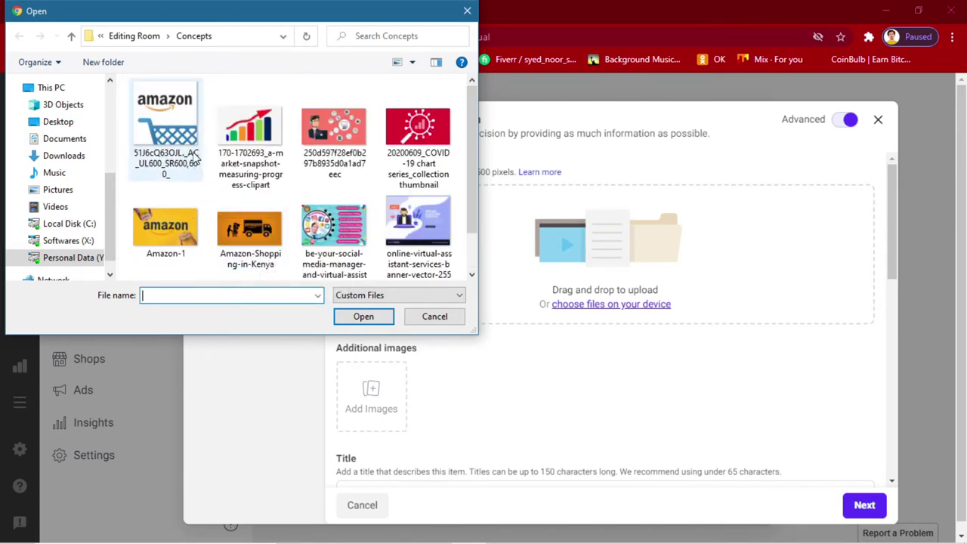
click(195, 155)
click(362, 319)
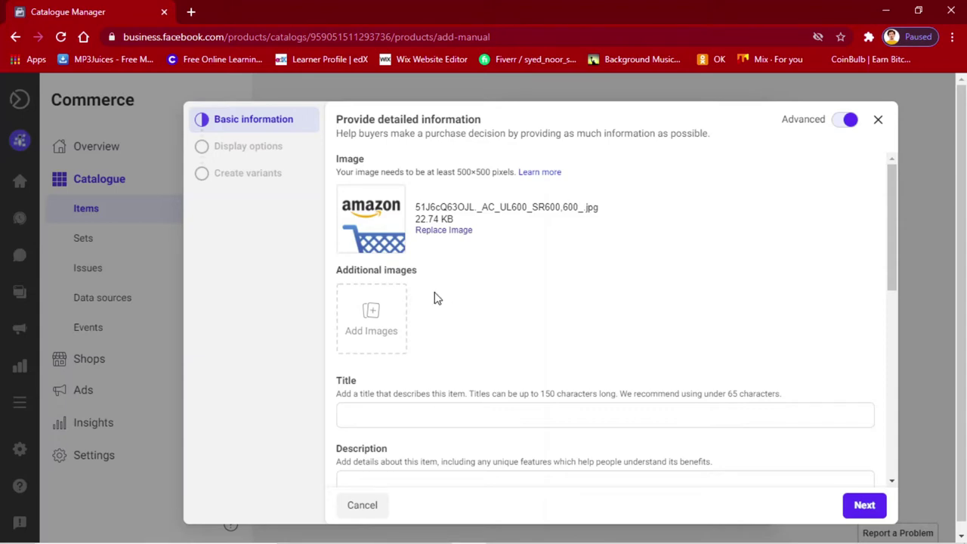
Add the Amazon-1 picture and the online virtual assistant services banner as additional images of the item.
click(372, 321)
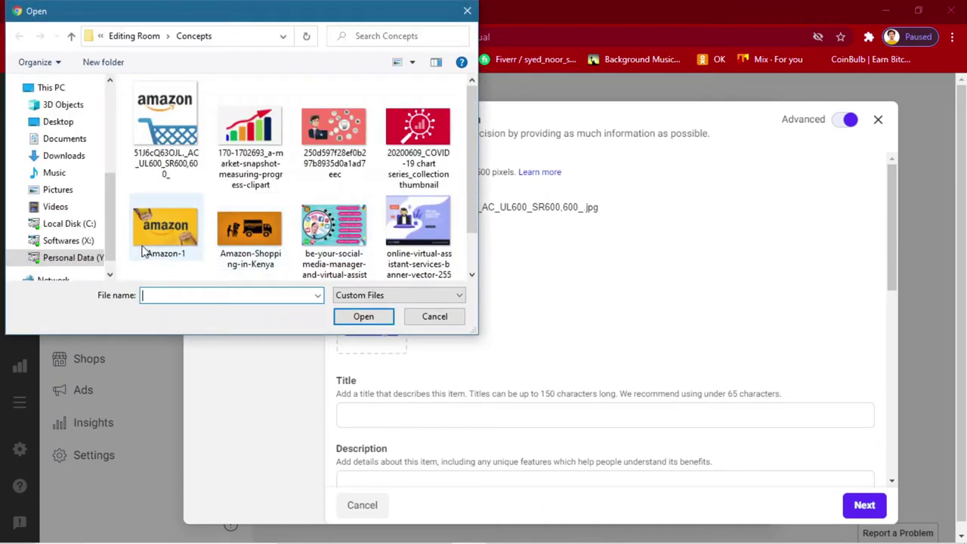
double_click(144, 252)
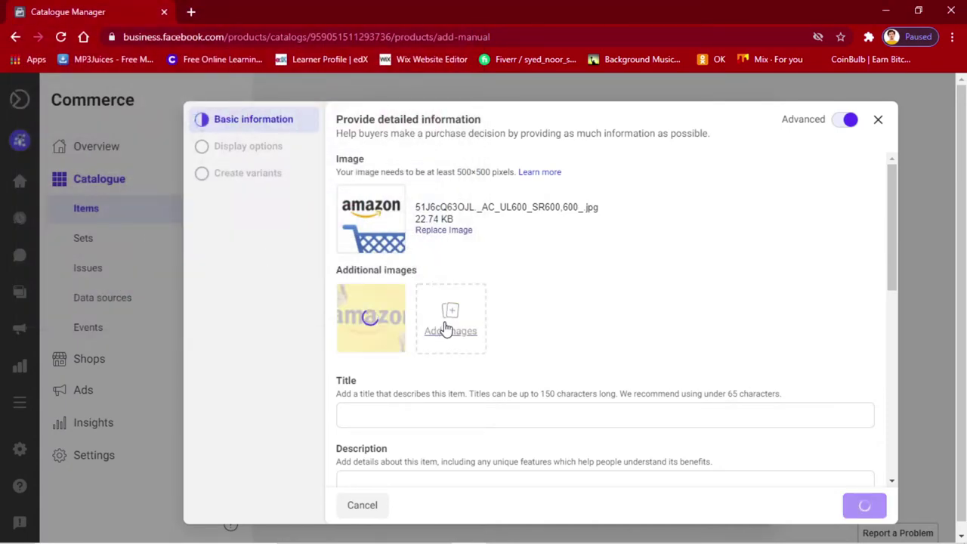
click(446, 323)
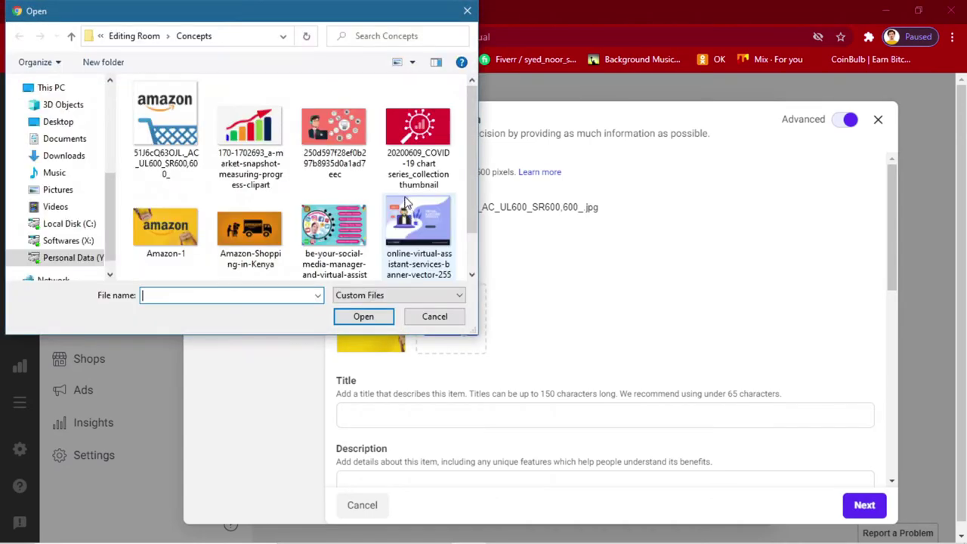
double_click(408, 204)
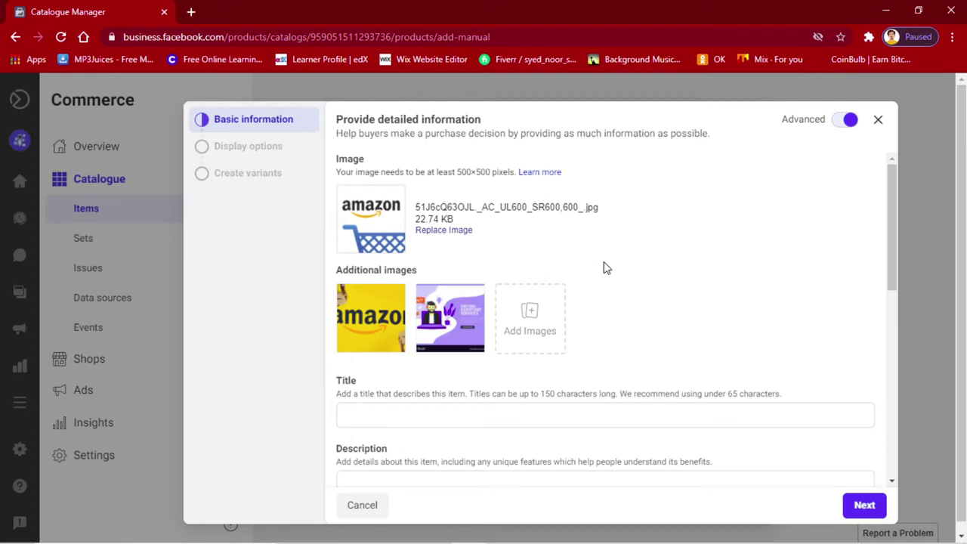
Enter "Leather Shoes for Men" as the item's title.
scroll(632, 240, down, 1)
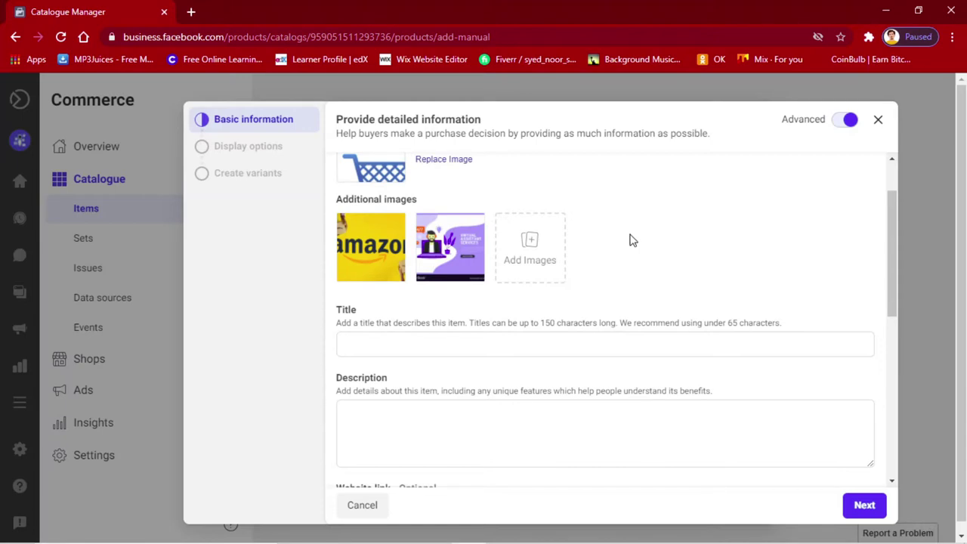
scroll(627, 304, up, 1)
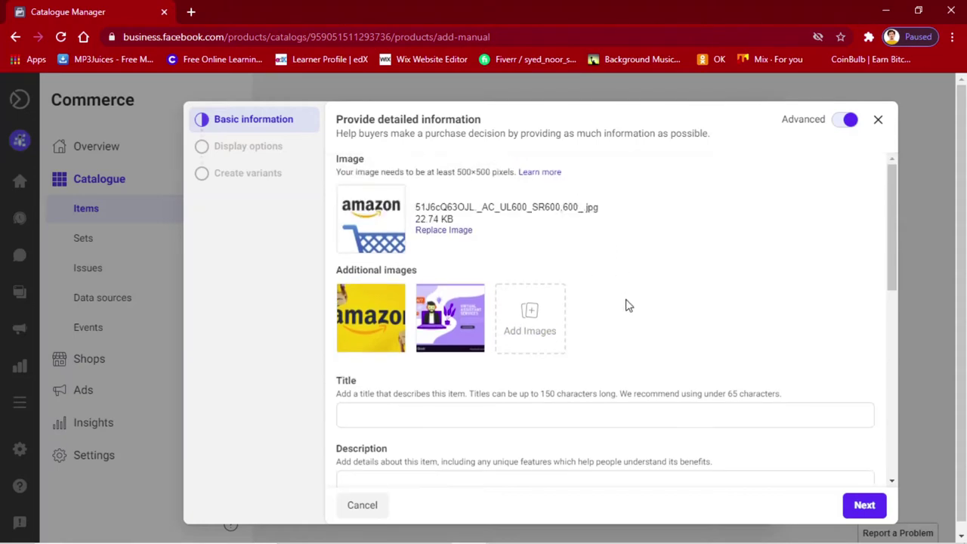
scroll(521, 287, down, 1)
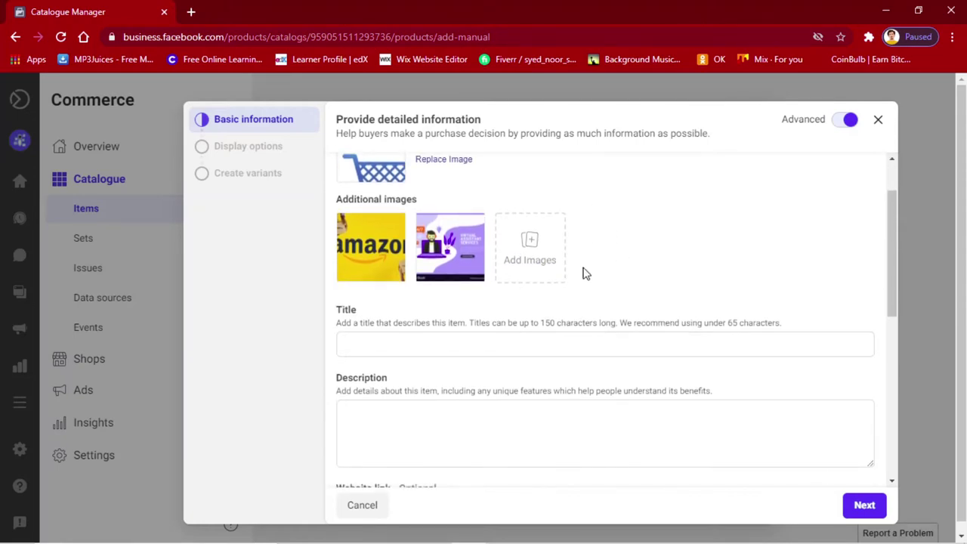
scroll(581, 265, up, 1)
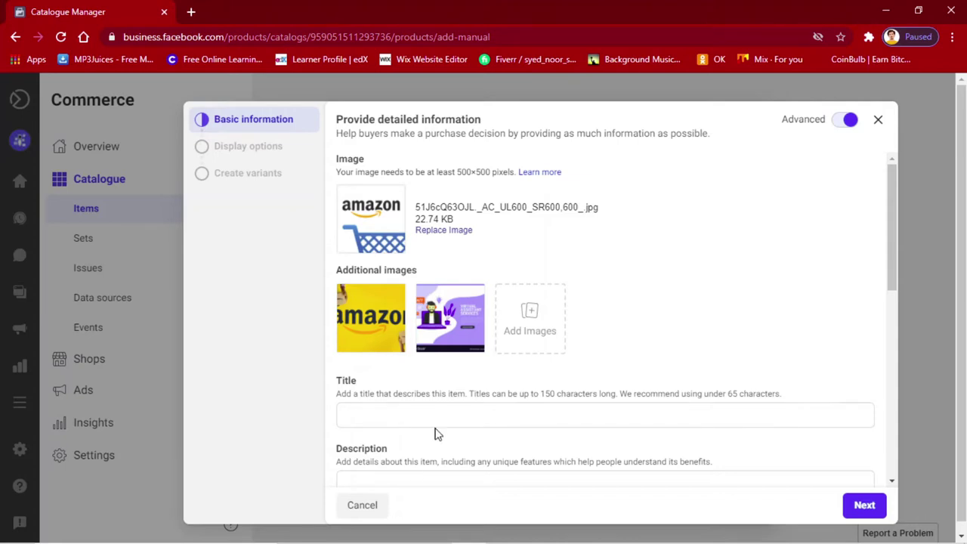
drag(386, 383, 325, 384)
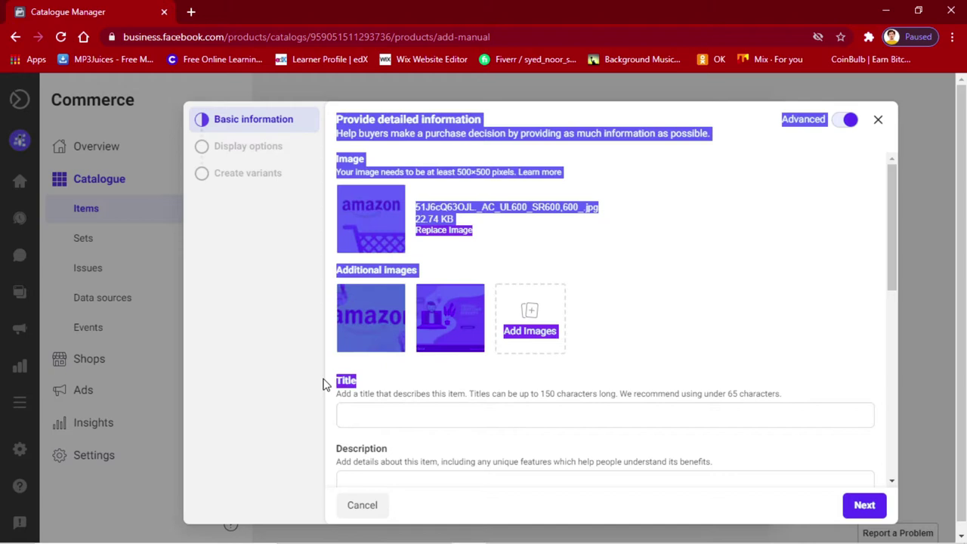
click(415, 389)
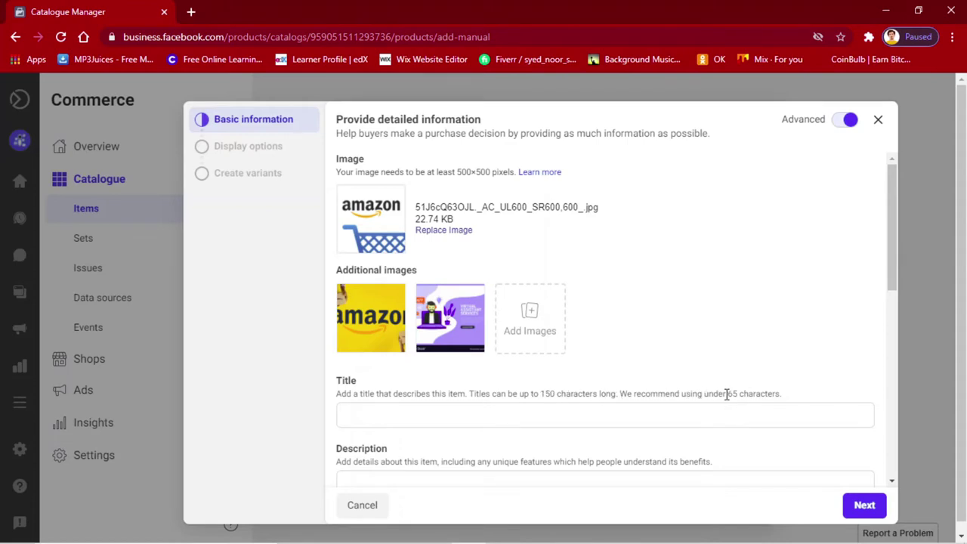
click(641, 410)
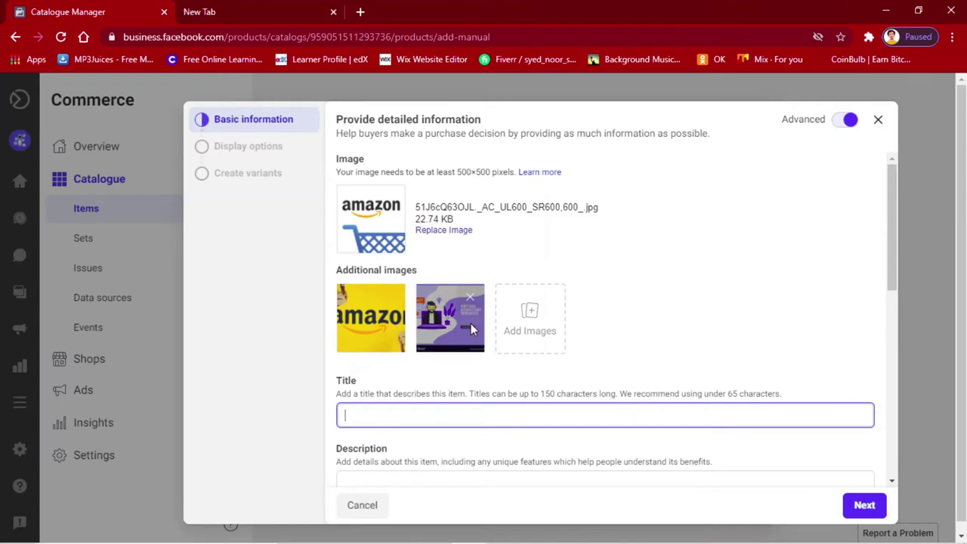
text(Leather Shoes for Em)
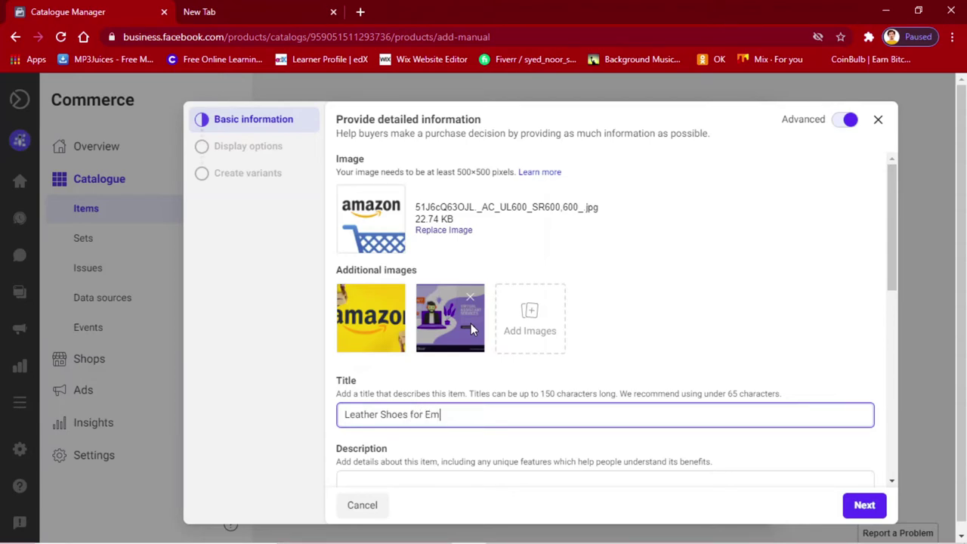
key(BackSpace)
text(Men)
key(BackSpace)
key(Right)
key(Right)
key(Right)
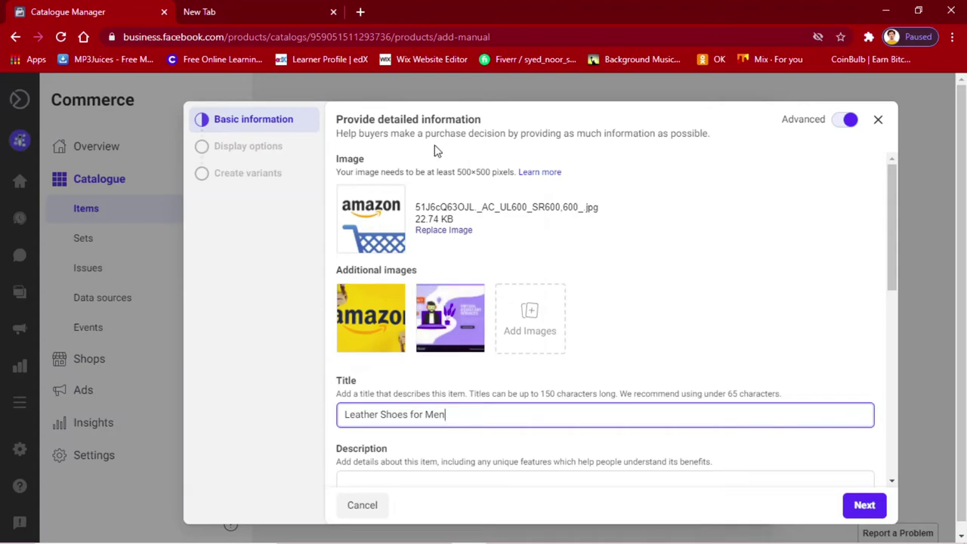
Look up Google's search suggestions for "leather shoes for men" in a separate browser tab.
click(360, 11)
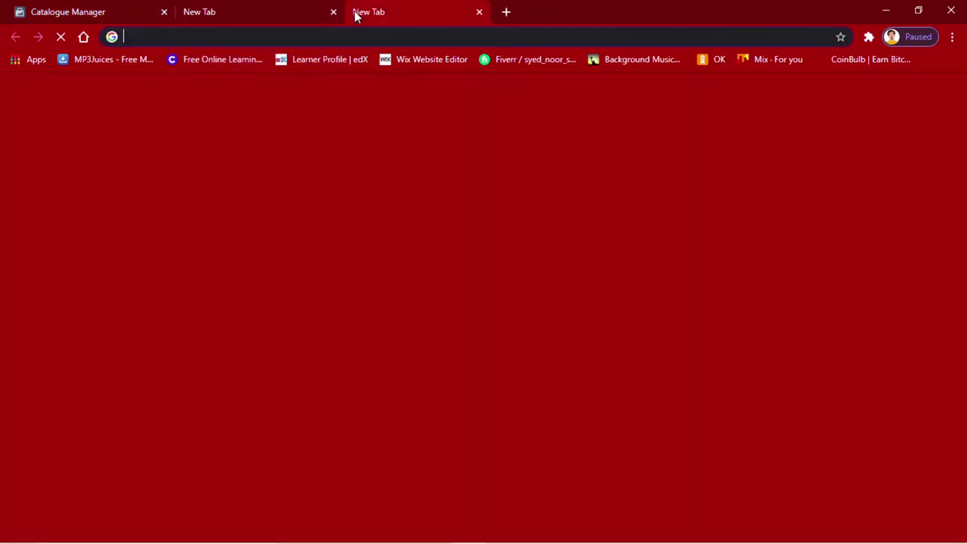
click(334, 12)
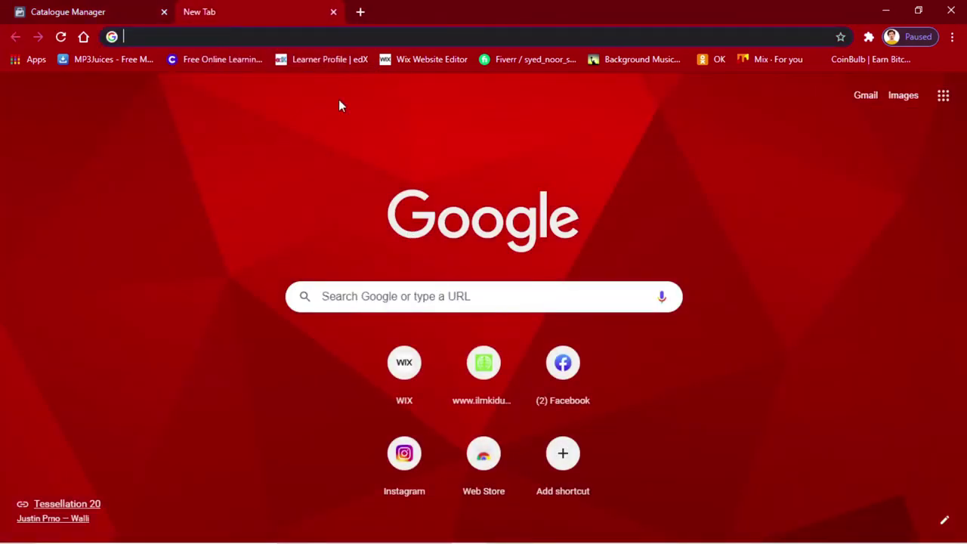
text(leather)
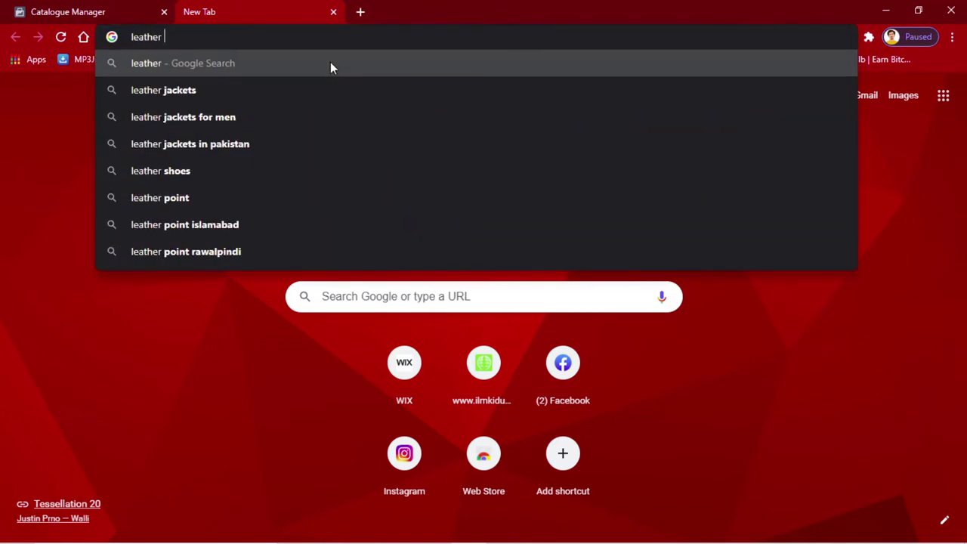
text( shoes)
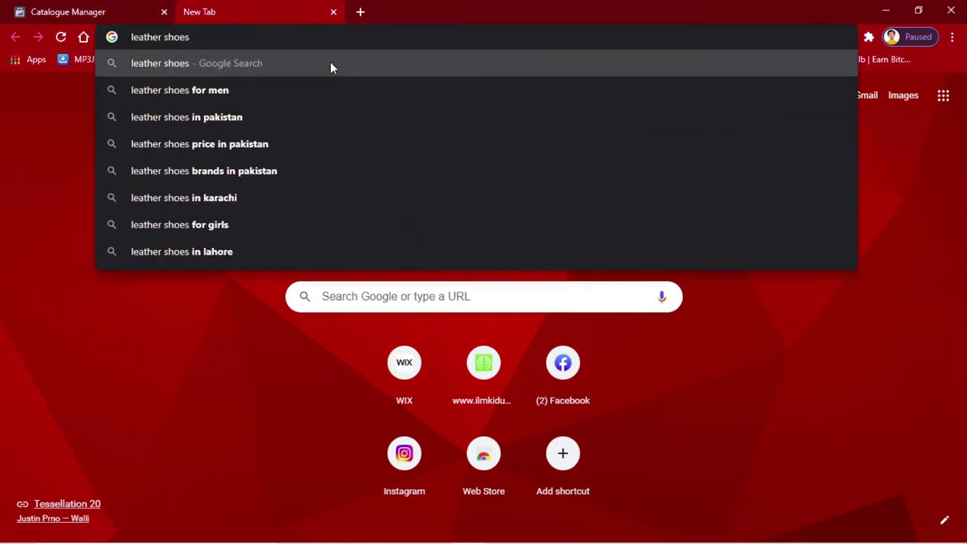
text( for men)
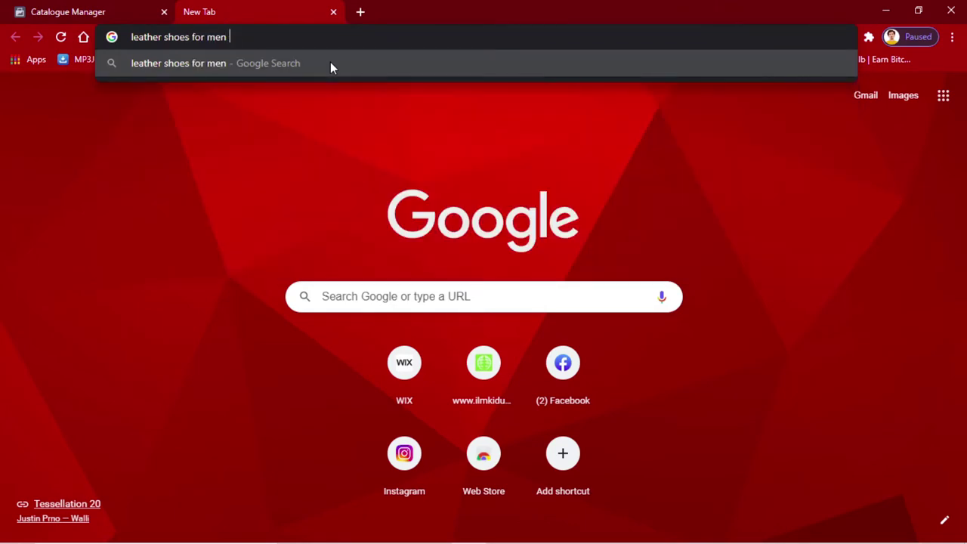
key(BackSpace)
key(BackSpace)
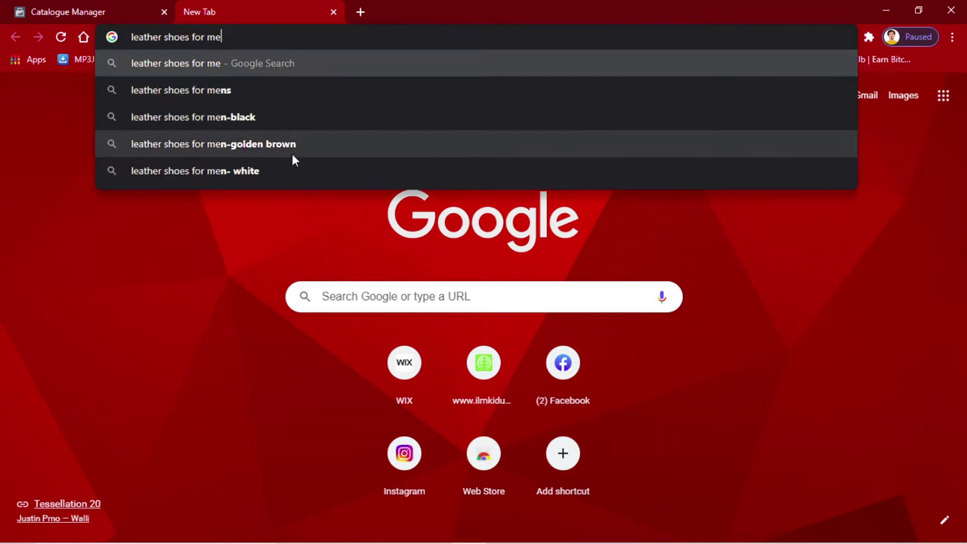
Switch back to the Catalogue Manager tab and insert "Black" at the start of the item's title.
click(125, 7)
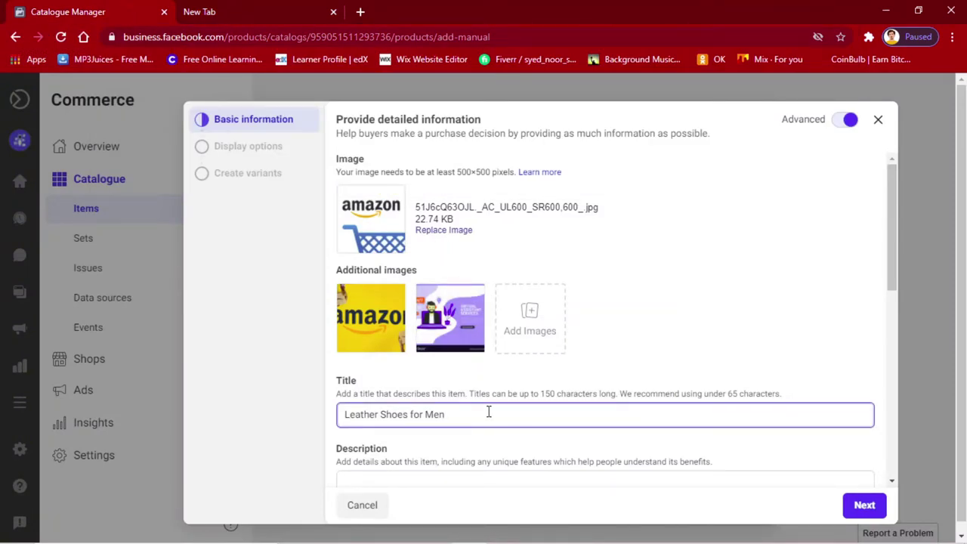
key(Left)
key(Left)
key(Left)
key(Left)
key(Left)
key(Left)
key(Left)
key(Left)
key(Left)
key(Left)
key(Left)
key(Left)
key(Left)
key(Left)
key(Left)
key(Left)
key(Left)
key(Left)
key(Left)
text(Blsck)
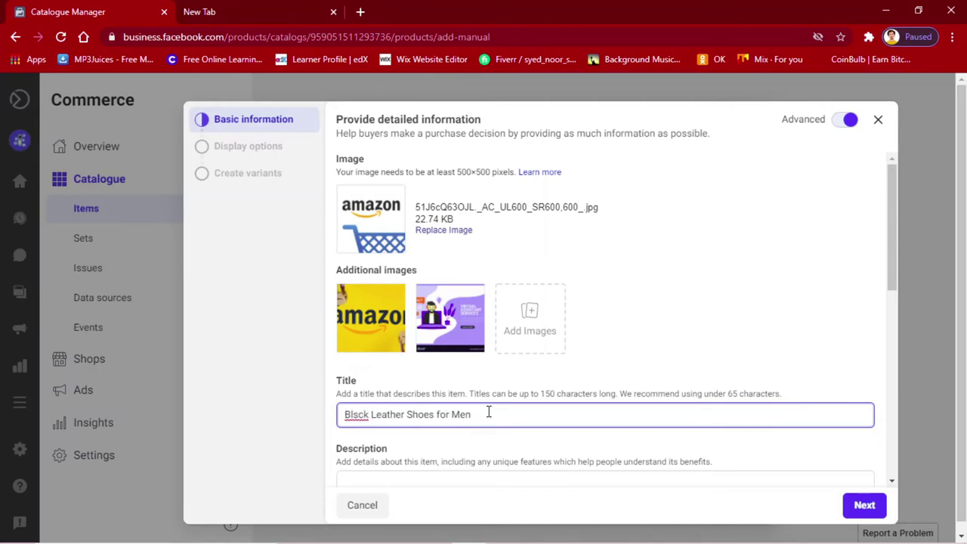
key(Left)
key(Right)
key(BackSpace)
text(a)
Append "in Pakistan" to the end of the item's title.
key(Right)
key(Right)
key(Right)
key(Right)
key(Right)
key(Right)
key(Right)
key(Right)
key(Right)
key(Right)
key(Right)
text(in Pakistan)
scroll(529, 371, down, 2)
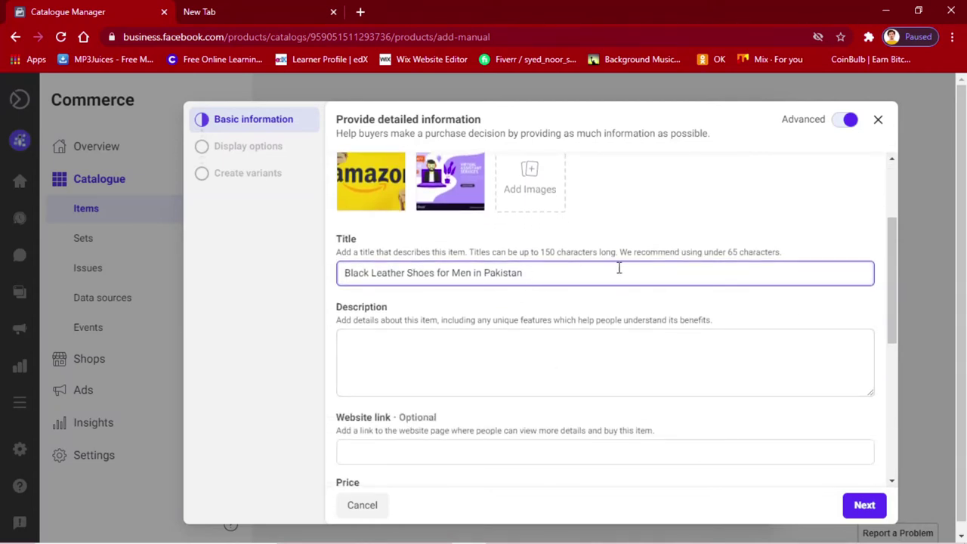
drag(548, 274, 338, 272)
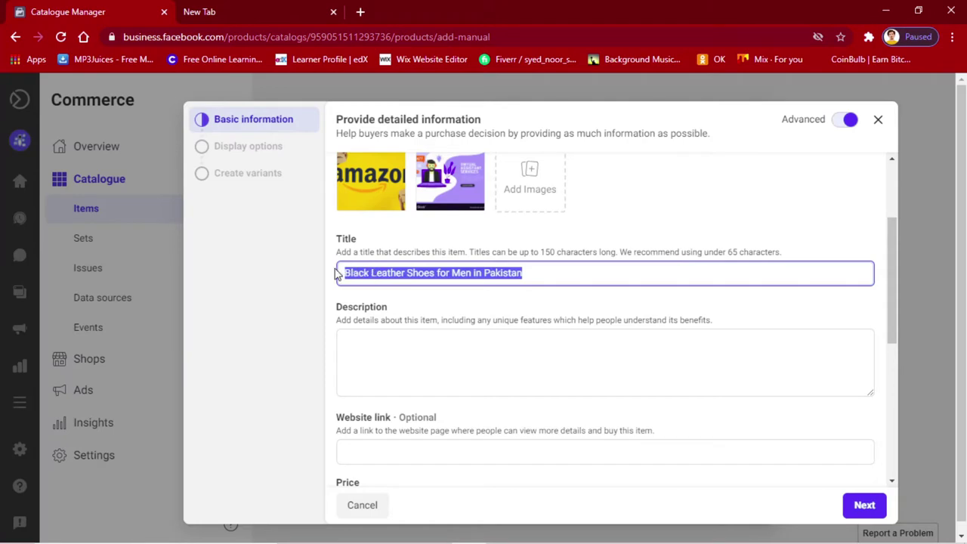
Begin the item's description with the line "About Material".
click(521, 335)
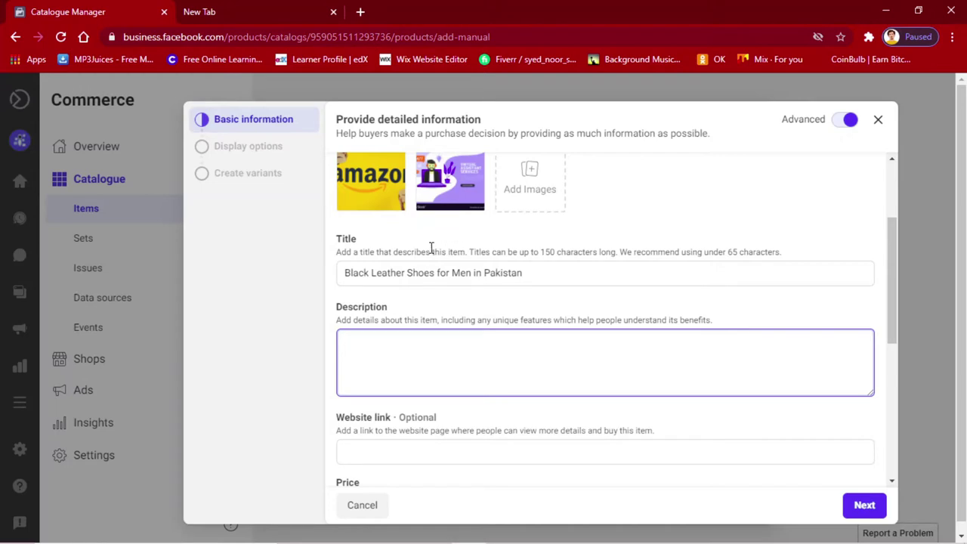
scroll(416, 345, down, 1)
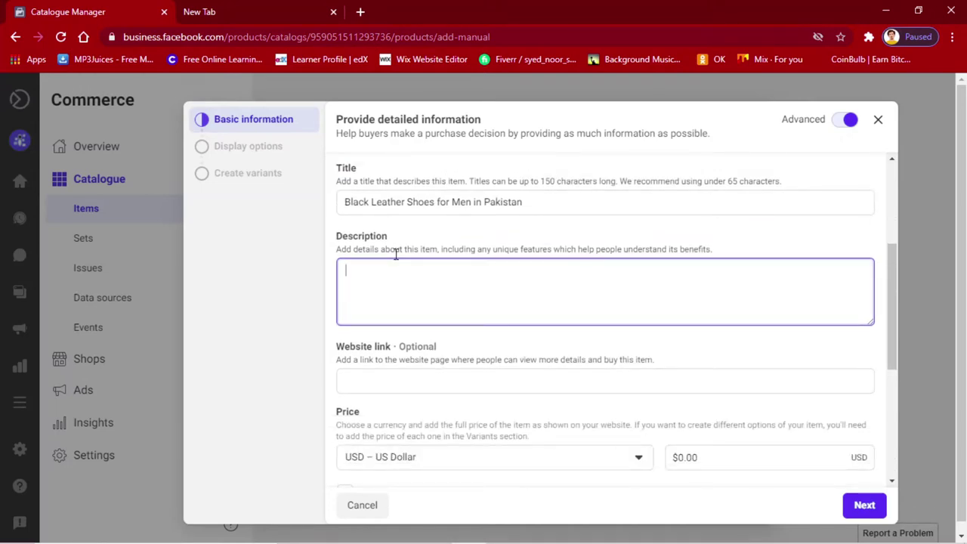
text(Material)
key(Left)
key(Left)
key(Left)
key(Left)
key(Left)
key(Left)
key(Left)
key(Left)
text(About)
key(Right)
key(Right)
key(Right)
key(Right)
key(Right)
key(Right)
key(Right)
key(Right)
key(Return)
Add two "Feature and Benefits" lines to the description beneath "About Material".
text(Feature and Benifits)
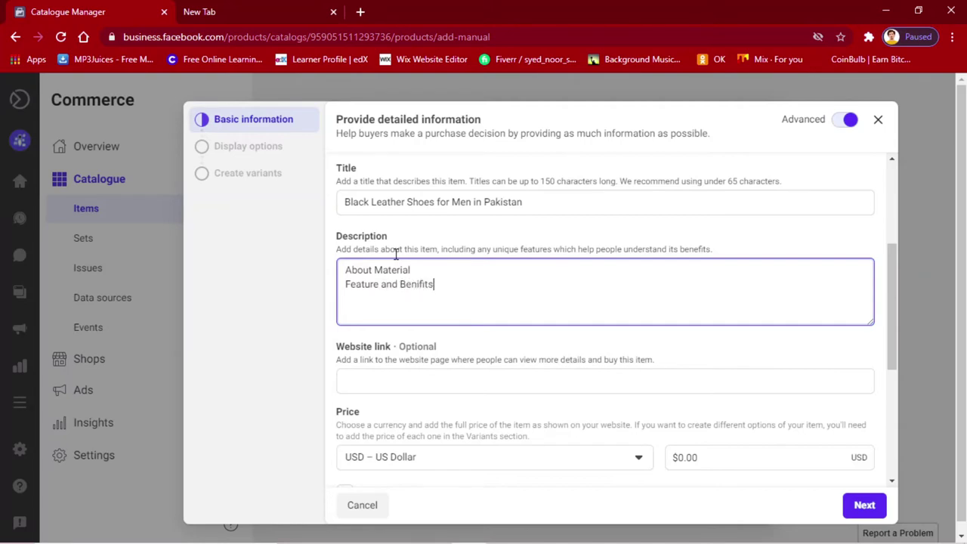
key(Left)
key(Left)
key(Left)
key(Left)
key(Left)
key(BackSpace)
text(efits Features)
key(BackSpace)
text(a)
key(BackSpace)
text(and Benefits)
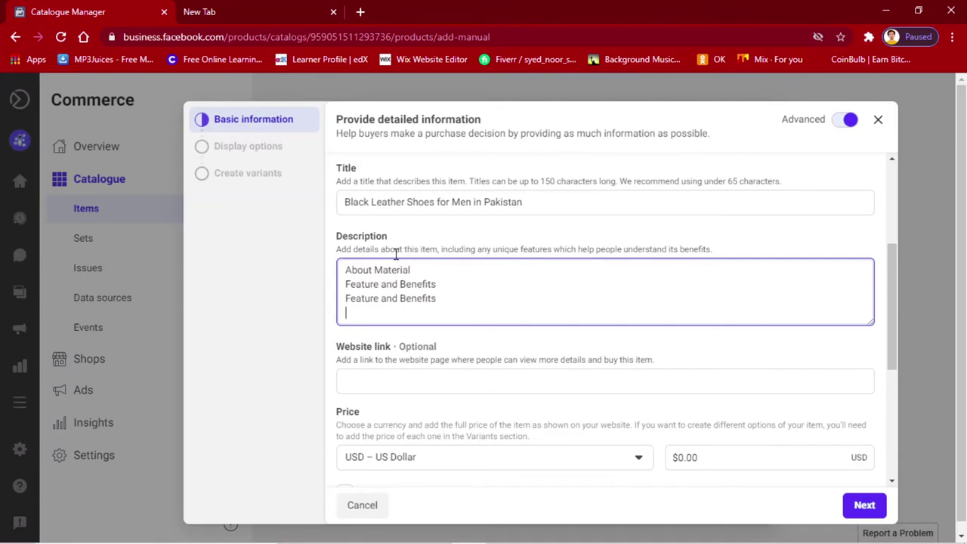
Add a third "Feature and Benefits" line and a closing "Special Care-Warranty" line to the description.
key(Return)
text(Feature and Benifits)
key(Left)
key(Left)
key(Left)
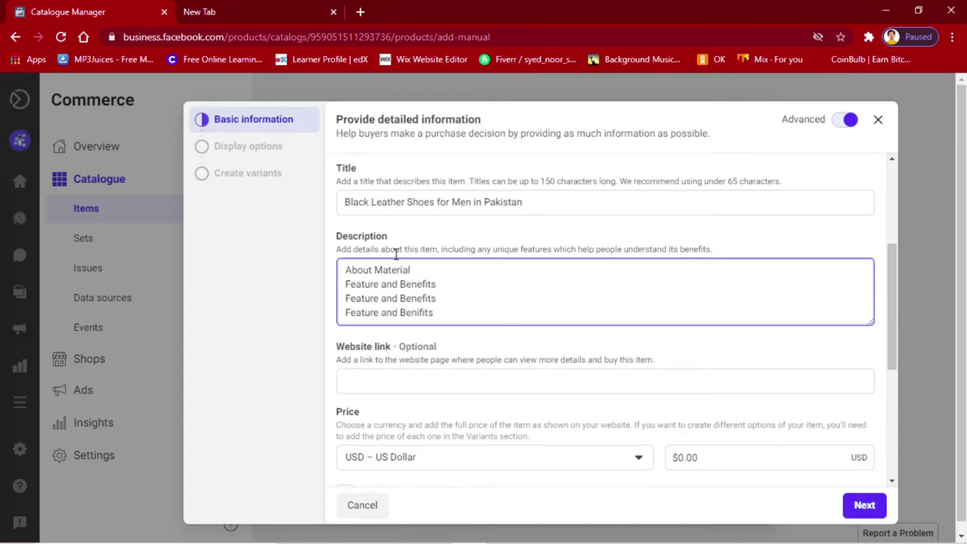
key(BackSpace)
text(e)
key(Right)
key(Right)
key(Return)
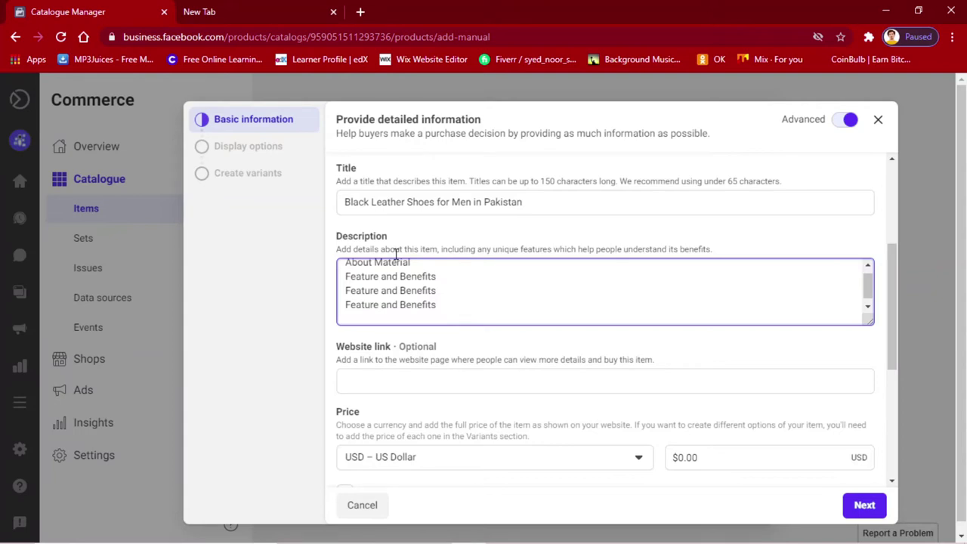
text(Special Care-Warranty)
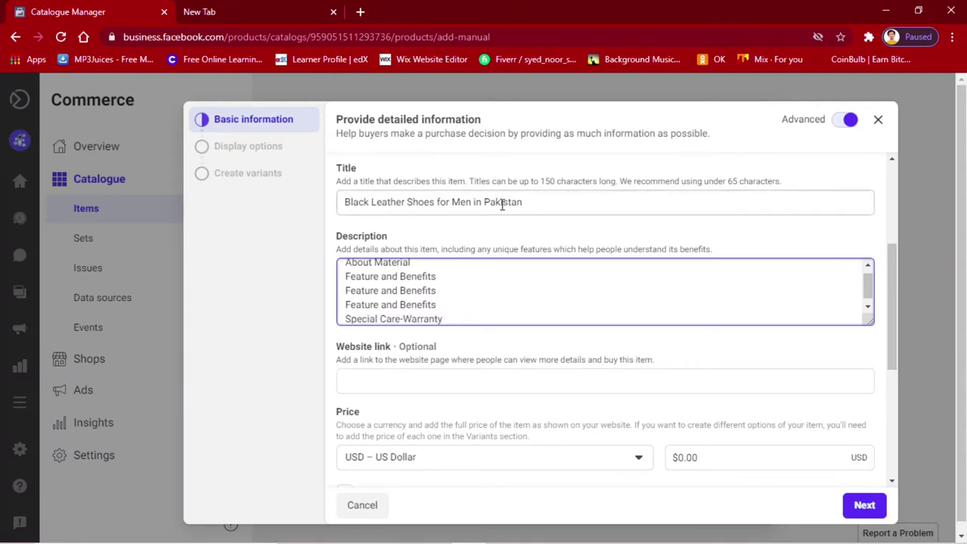
Review the description's lines from the material heading down to the warranty line.
scroll(415, 324, up, 3)
scroll(428, 385, down, 3)
click(421, 272)
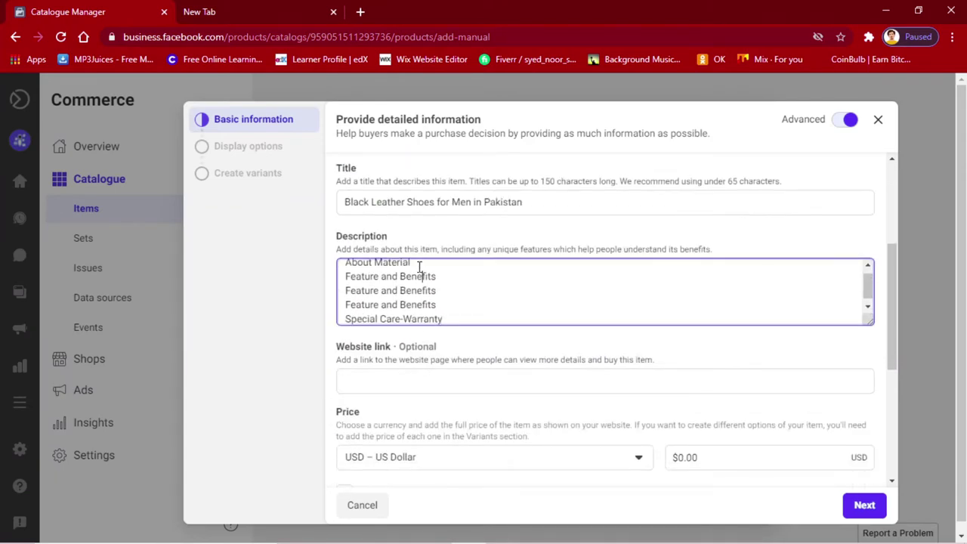
click(417, 265)
click(441, 277)
click(462, 331)
click(453, 318)
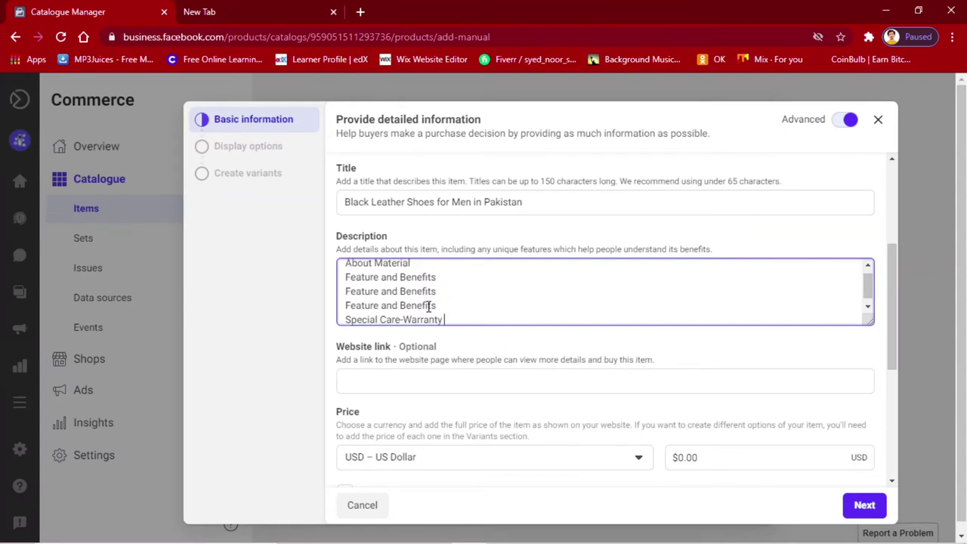
scroll(429, 306, up, 1)
scroll(439, 306, down, 1)
scroll(446, 302, up, 1)
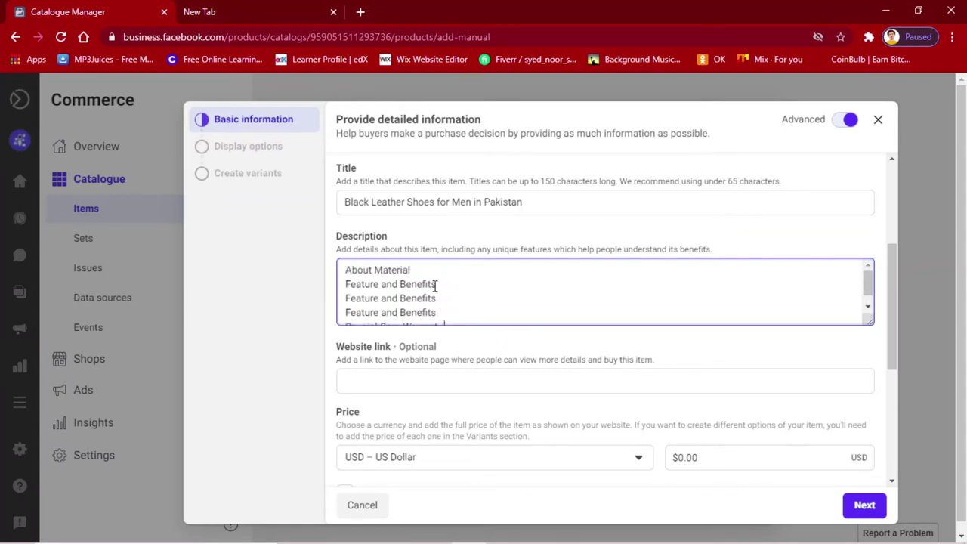
scroll(436, 285, down, 1)
Look through the currencies available for the item's price.
click(439, 382)
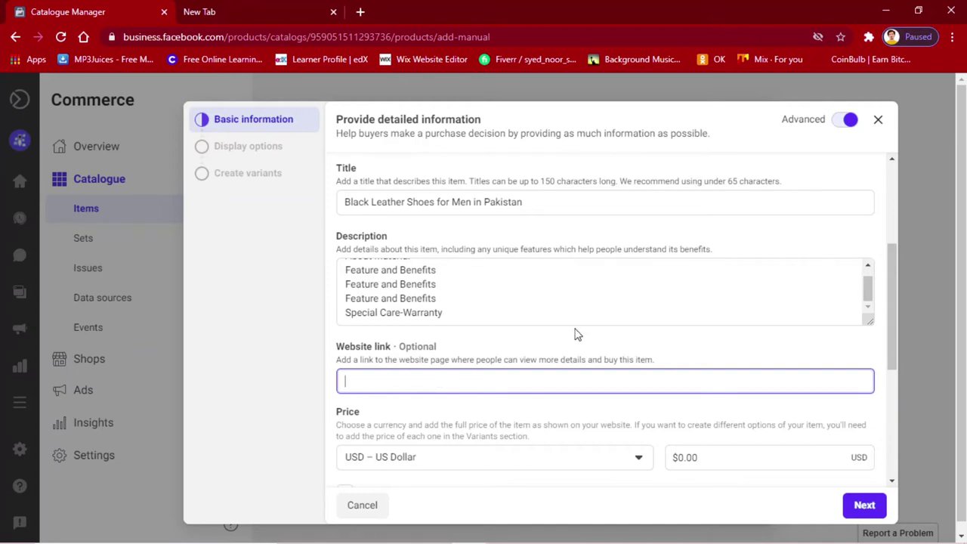
scroll(510, 381, down, 2)
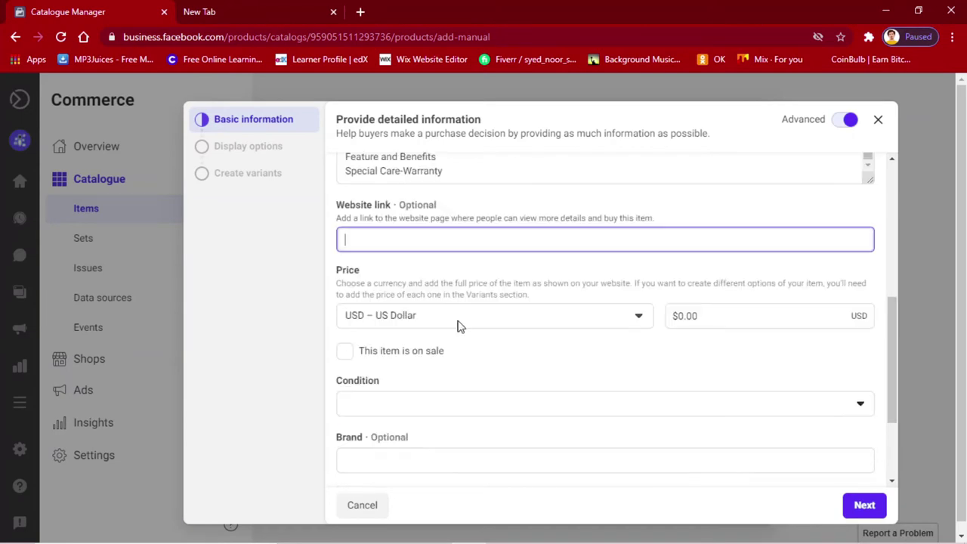
click(443, 321)
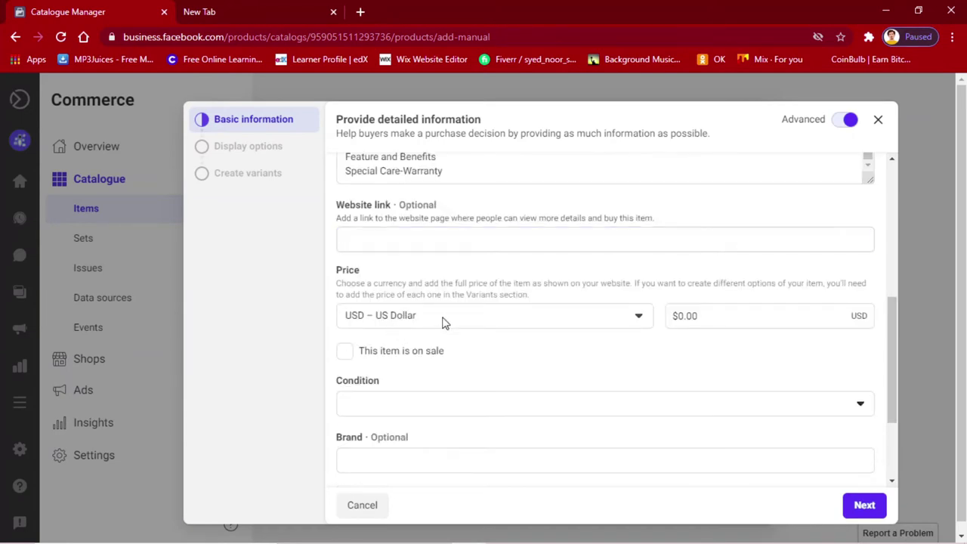
scroll(461, 403, down, 5)
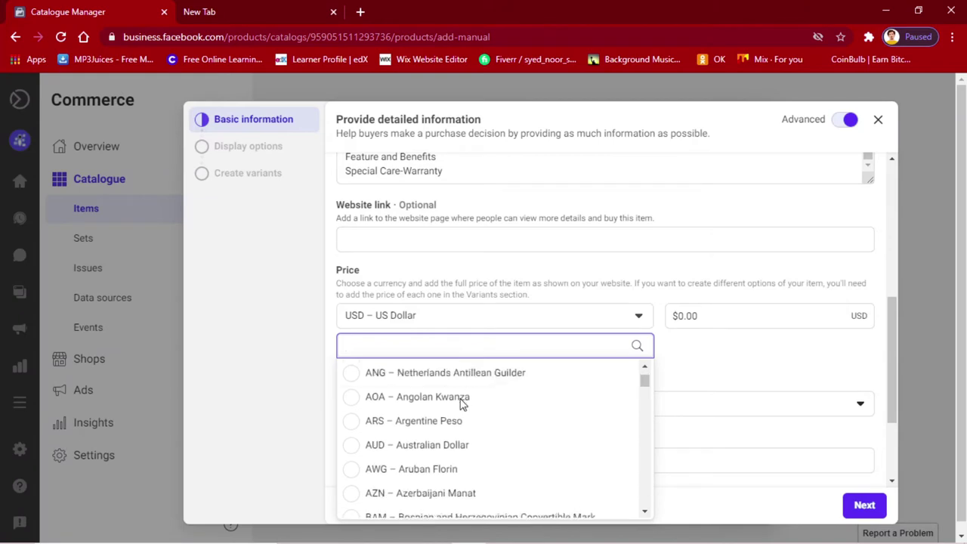
scroll(462, 404, down, 5)
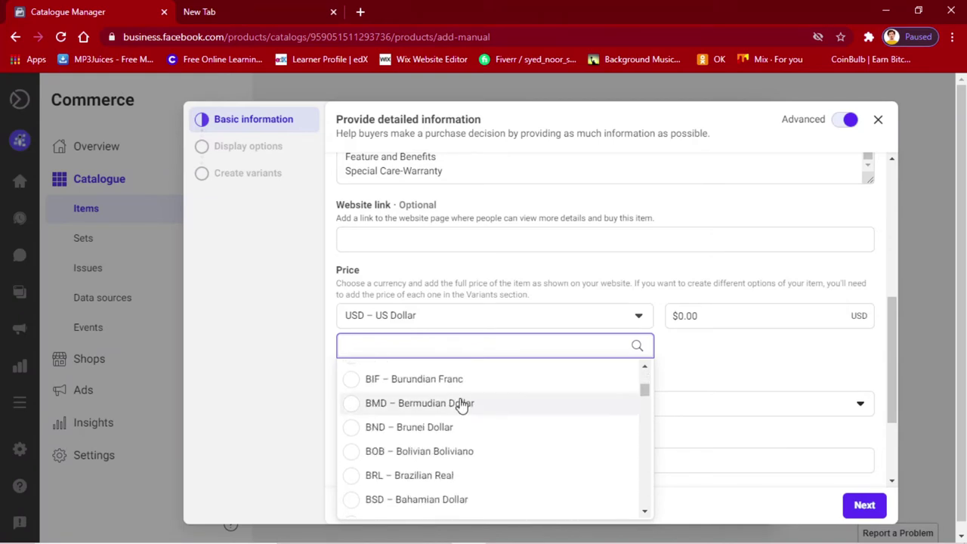
scroll(458, 448, down, 5)
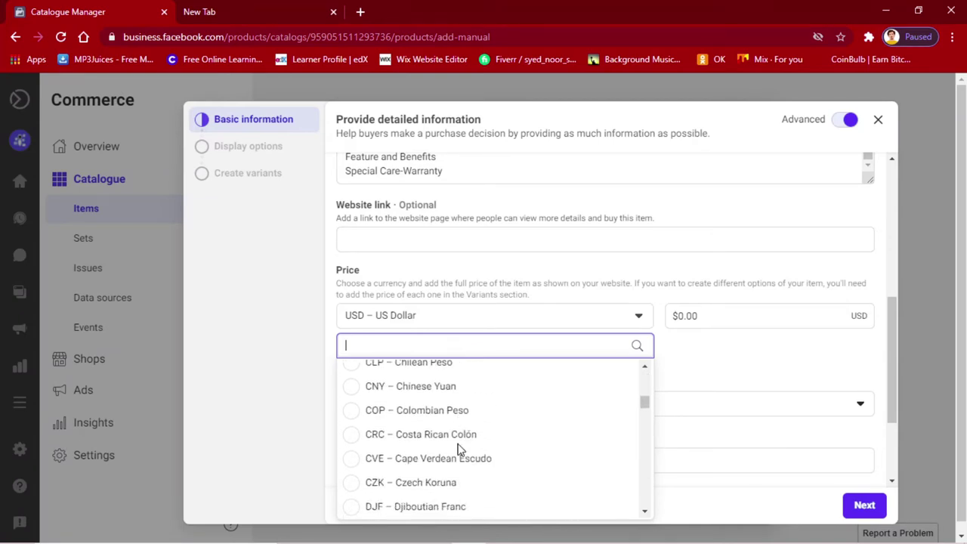
click(499, 322)
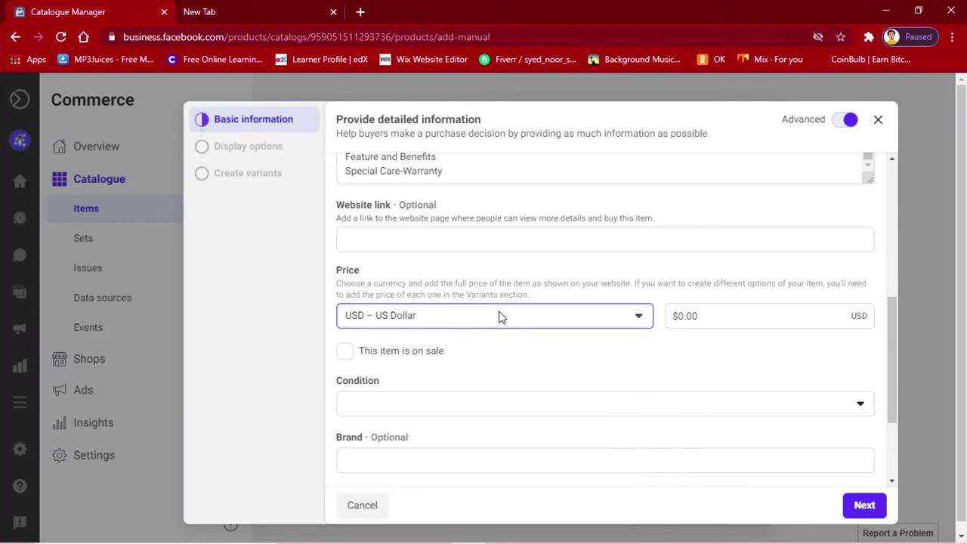
click(499, 316)
click(498, 315)
Set the item's price to $49.90.
click(727, 315)
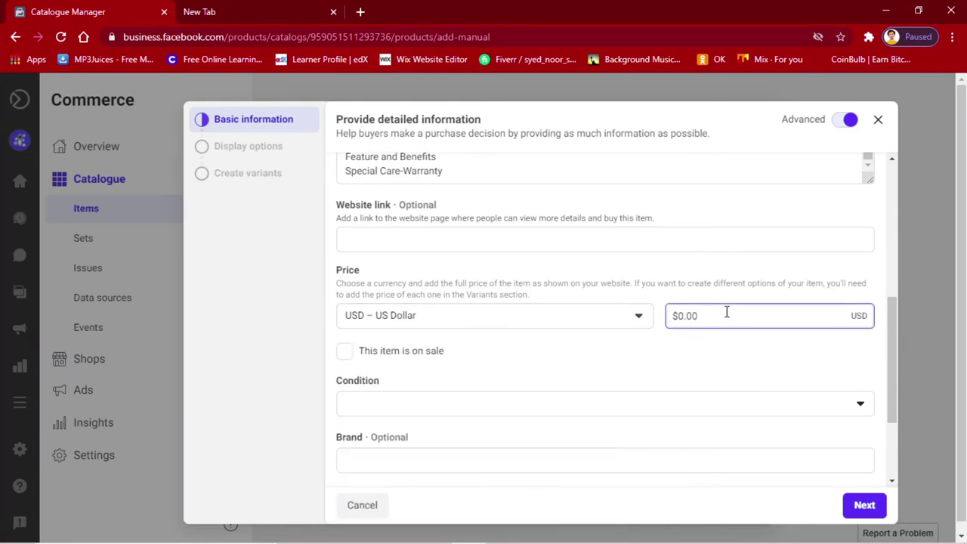
key(BackSpace)
key(BackSpace)
key(BackSpace)
key(BackSpace)
text(49.9)
Mark the item as on sale with a sale price of $35.90.
drag(449, 353, 358, 358)
click(445, 351)
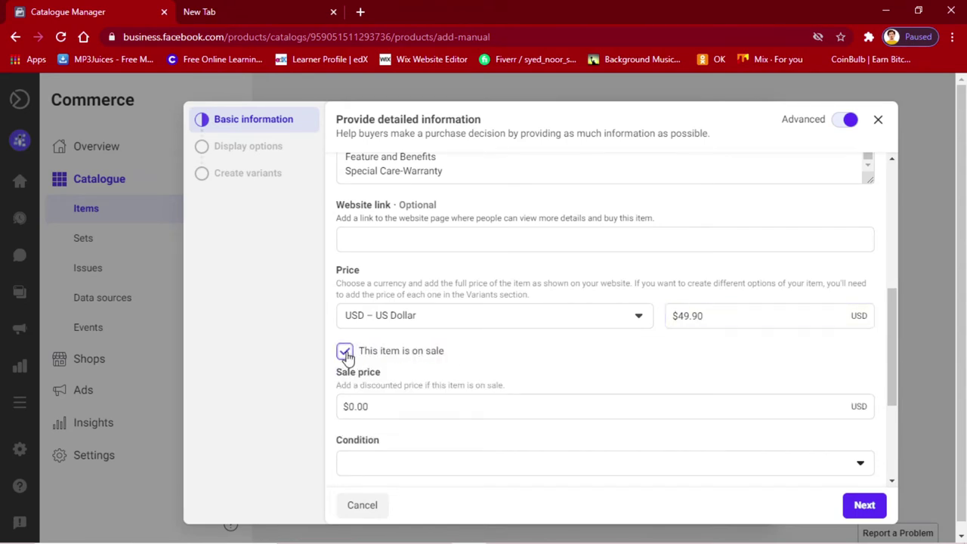
click(346, 356)
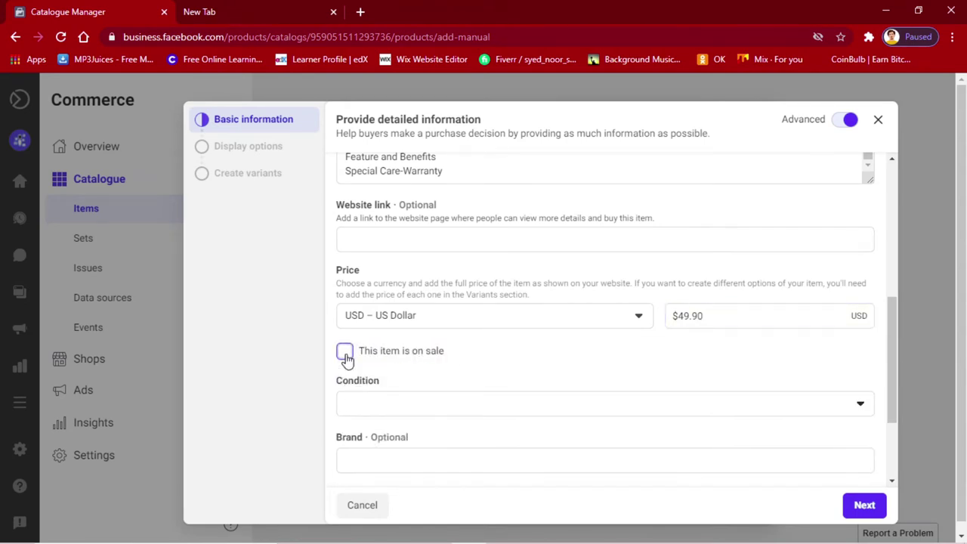
click(345, 357)
scroll(421, 380, down, 2)
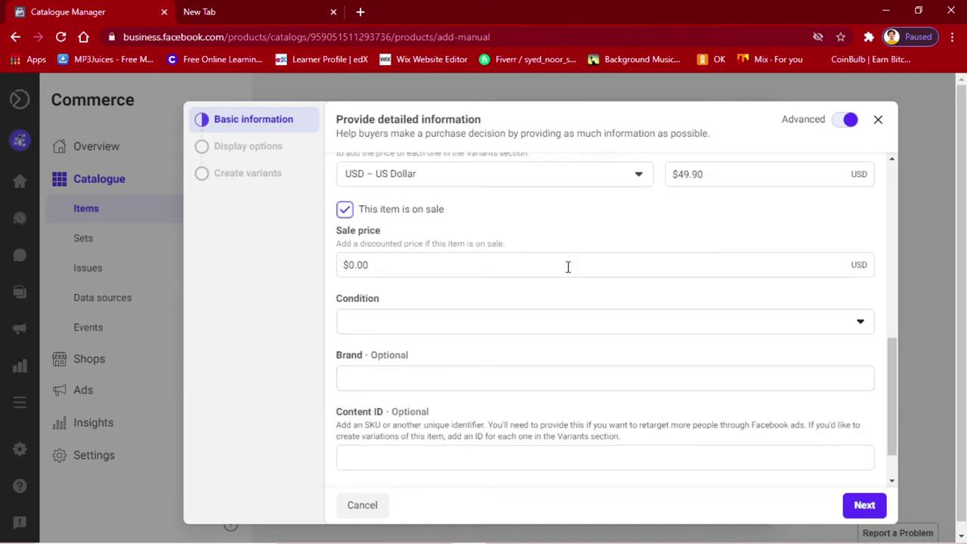
click(626, 265)
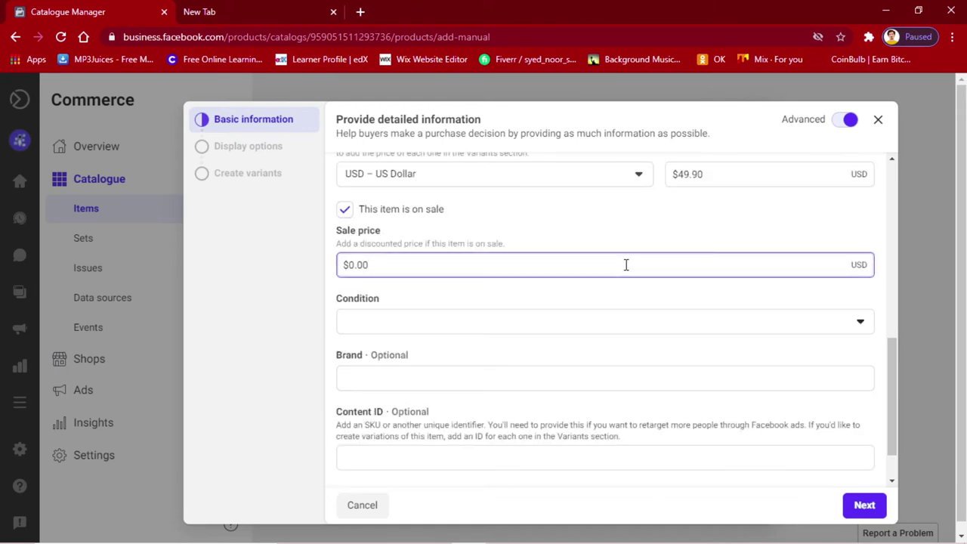
key(BackSpace)
key(BackSpace)
key(BackSpace)
key(BackSpace)
text(35.90)
Set the item's condition to New and its brand to "ABCD".
click(606, 325)
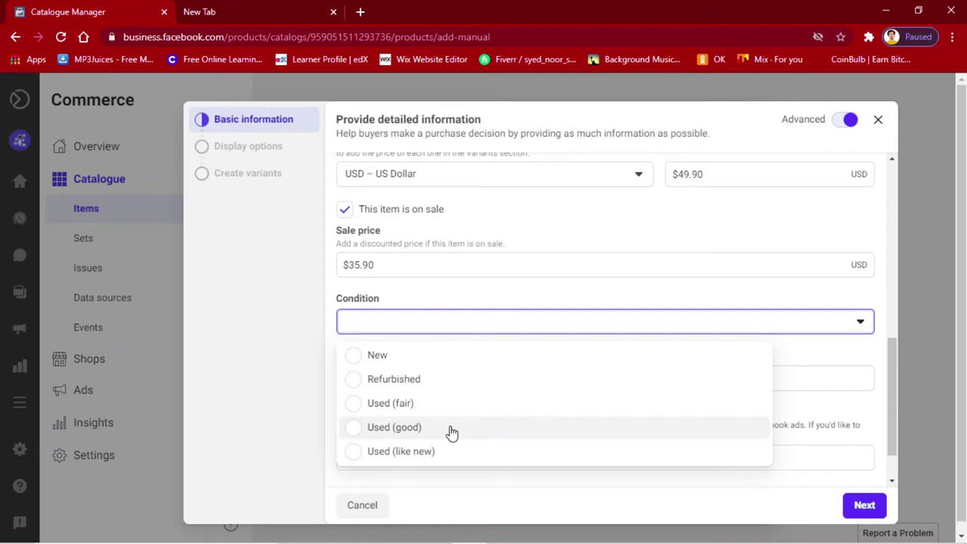
click(430, 365)
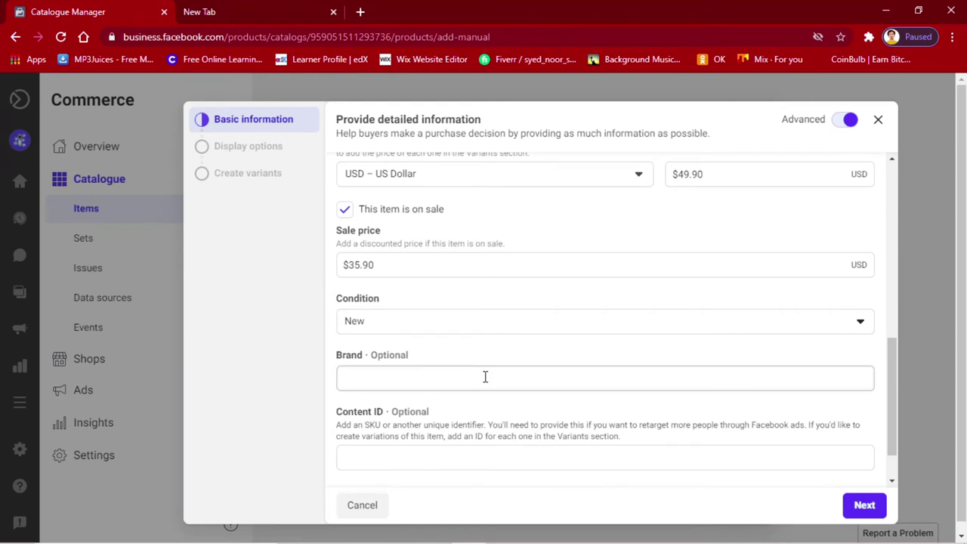
click(439, 380)
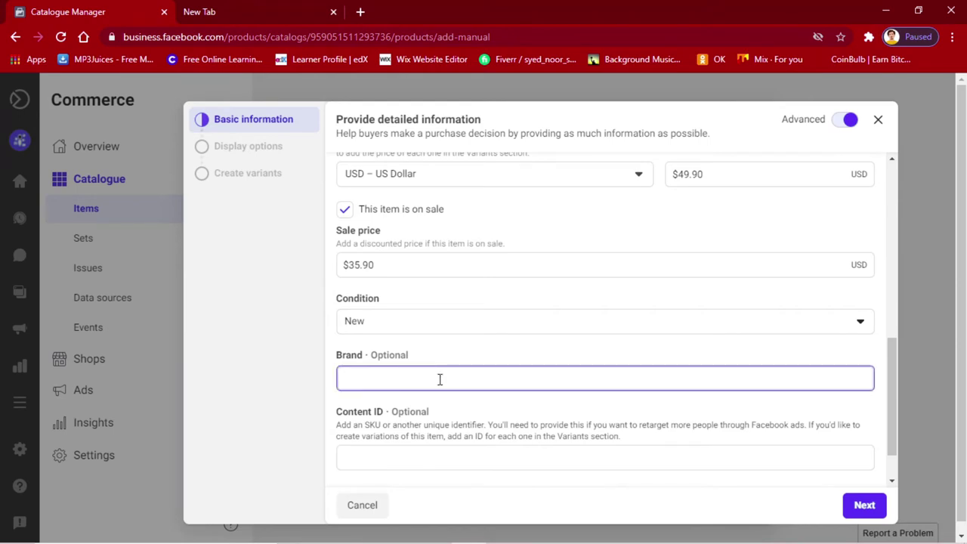
scroll(467, 375, down, 1)
scroll(473, 352, up, 2)
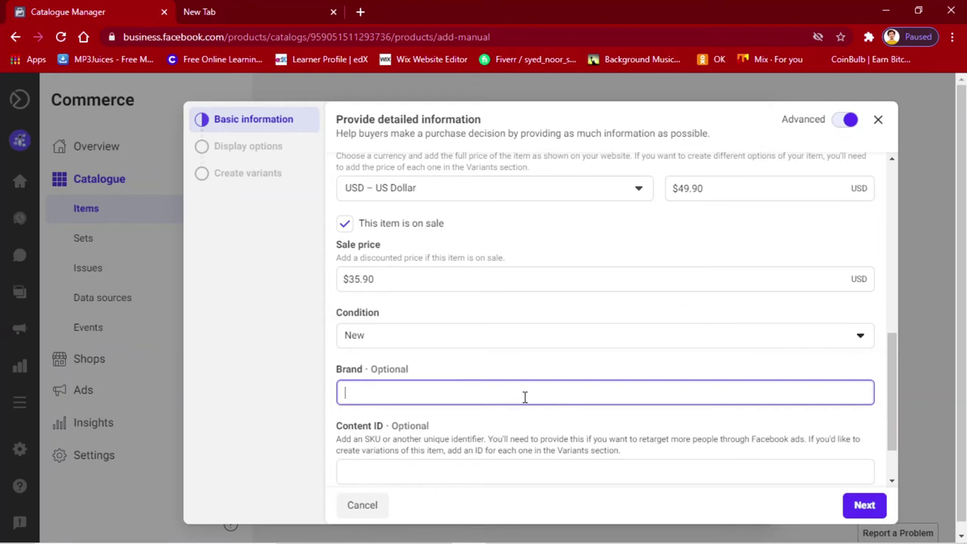
text(ABCD)
Enter "ABCDshoes" as the item's content ID.
click(501, 470)
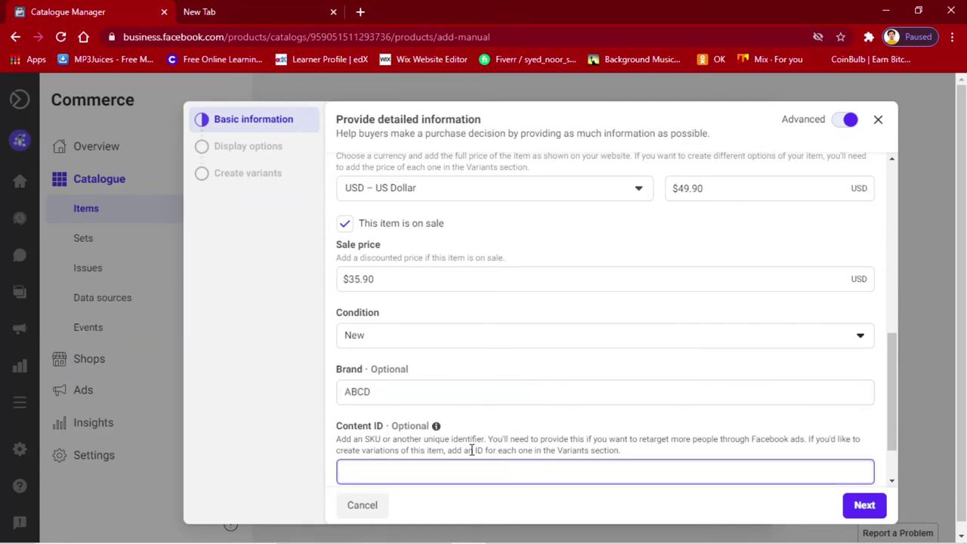
scroll(469, 393, down, 1)
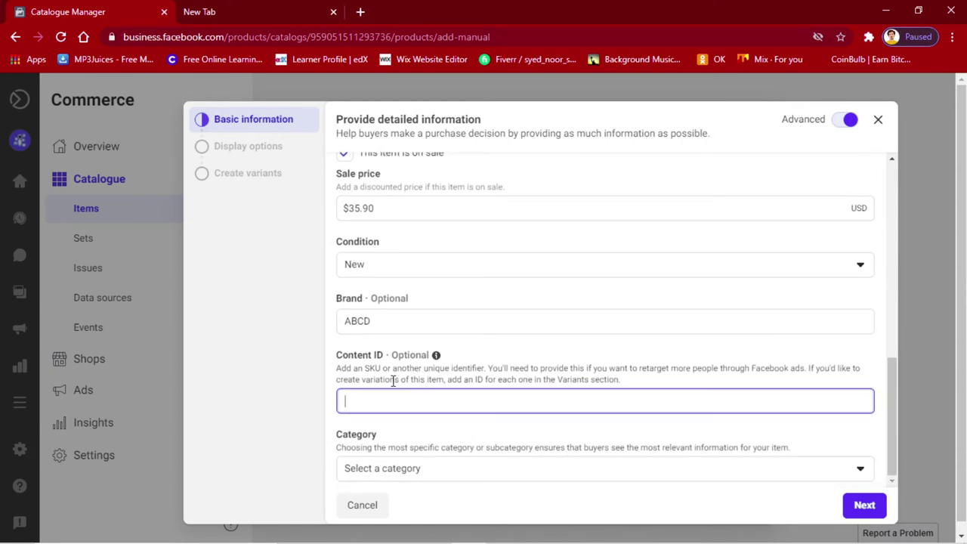
drag(365, 368, 382, 369)
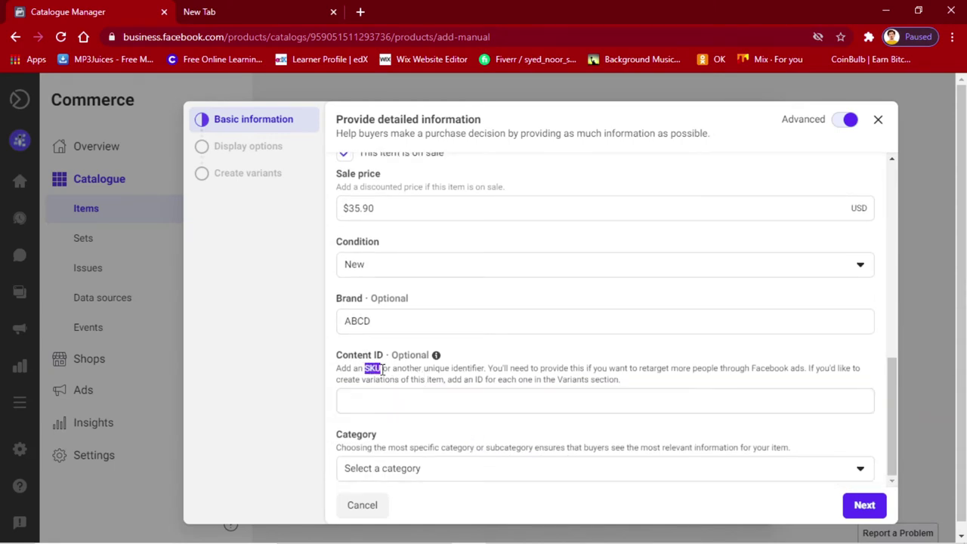
click(432, 397)
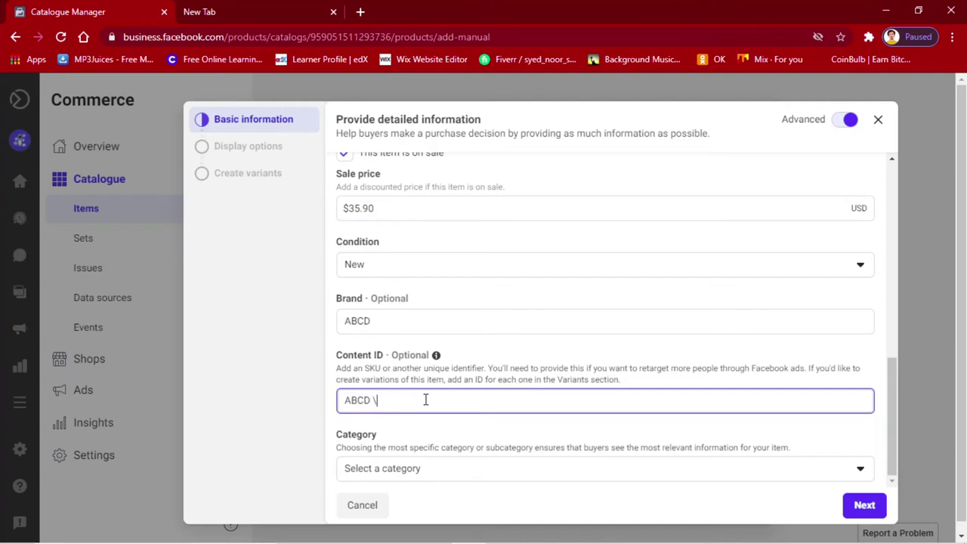
text(\\\\\\\\\\shoes)
key(BackSpace)
key(BackSpace)
key(BackSpace)
key(BackSpace)
key(BackSpace)
key(BackSpace)
key(BackSpace)
key(BackSpace)
key(BackSpace)
key(BackSpace)
key(BackSpace)
key(BackSpace)
key(BackSpace)
key(BackSpace)
key(BackSpace)
key(BackSpace)
key(BackSpace)
key(BackSpace)
key(BackSpace)
key(BackSpace)
key(BackSpace)
key(BackSpace)
key(BackSpace)
key(BackSpace)
text(shoes)
double_click(409, 402)
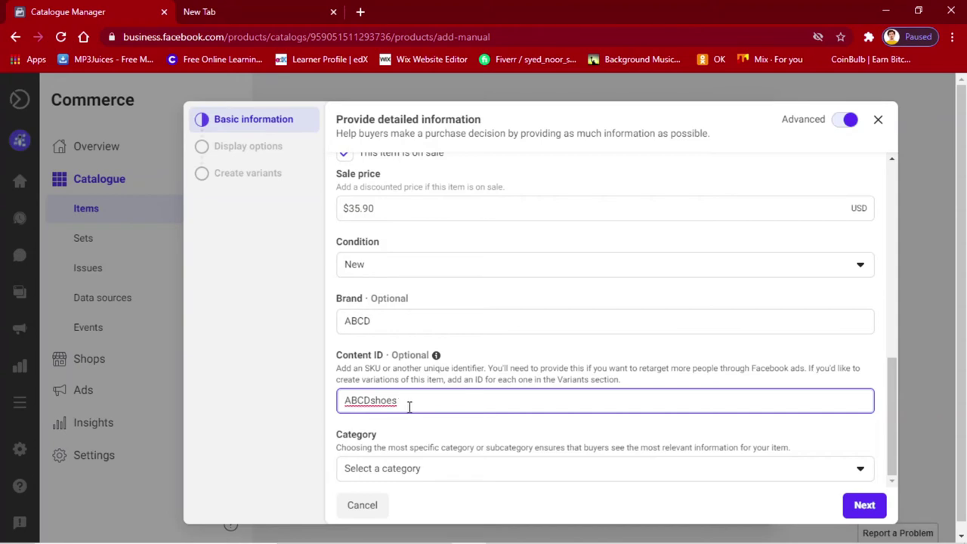
Set the item's category to Clothing & accessories > Shoes and footwear > Men's shoes > Casual and dress shoes and proceed to the display options.
click(453, 472)
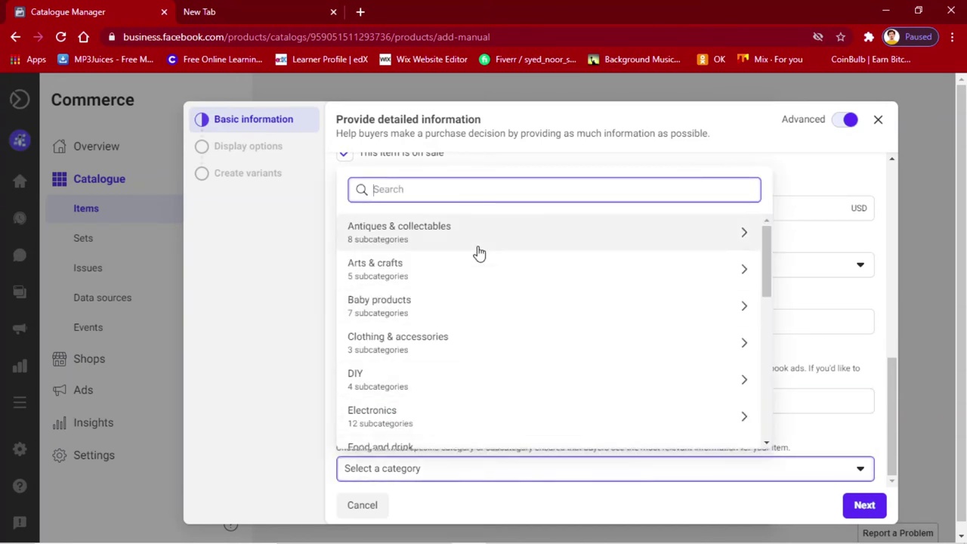
scroll(491, 338, down, 2)
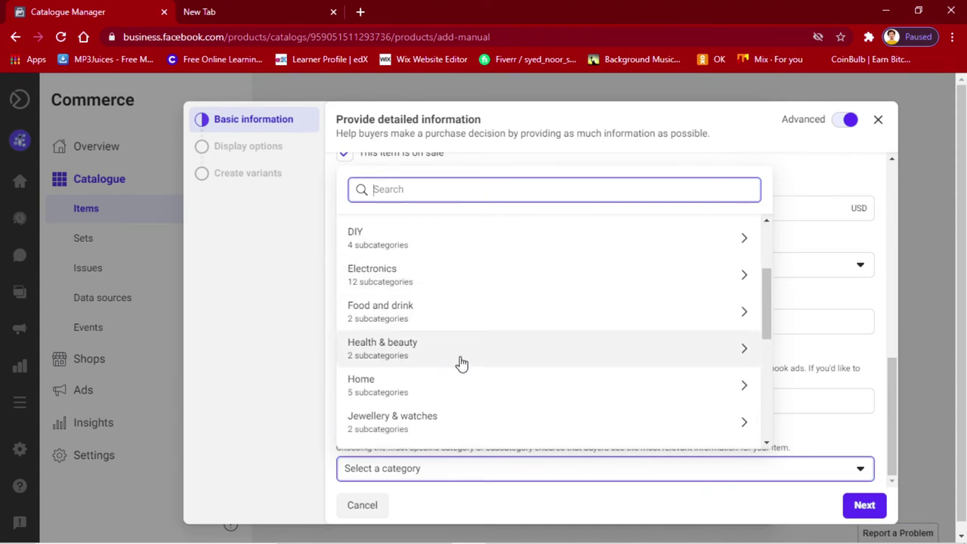
scroll(458, 362, down, 1)
scroll(446, 363, down, 3)
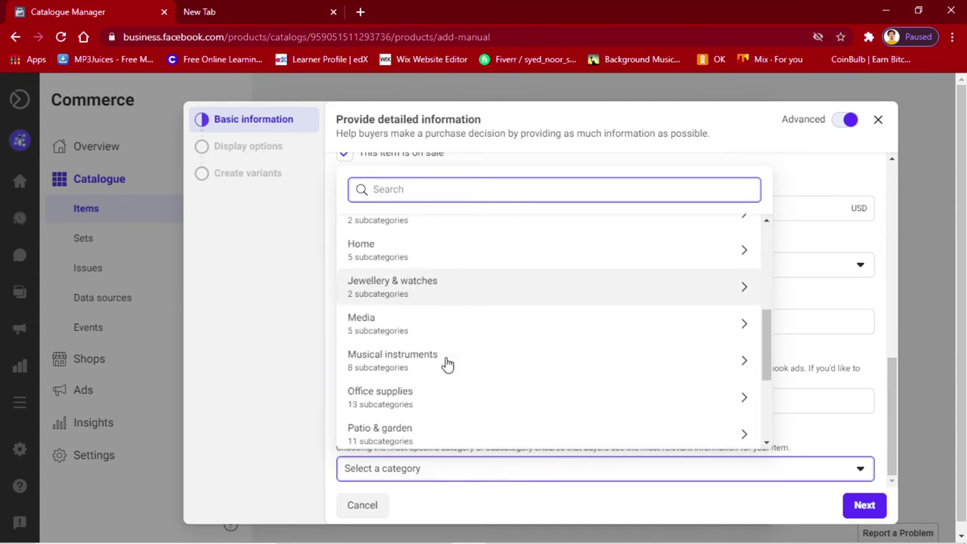
scroll(447, 362, down, 3)
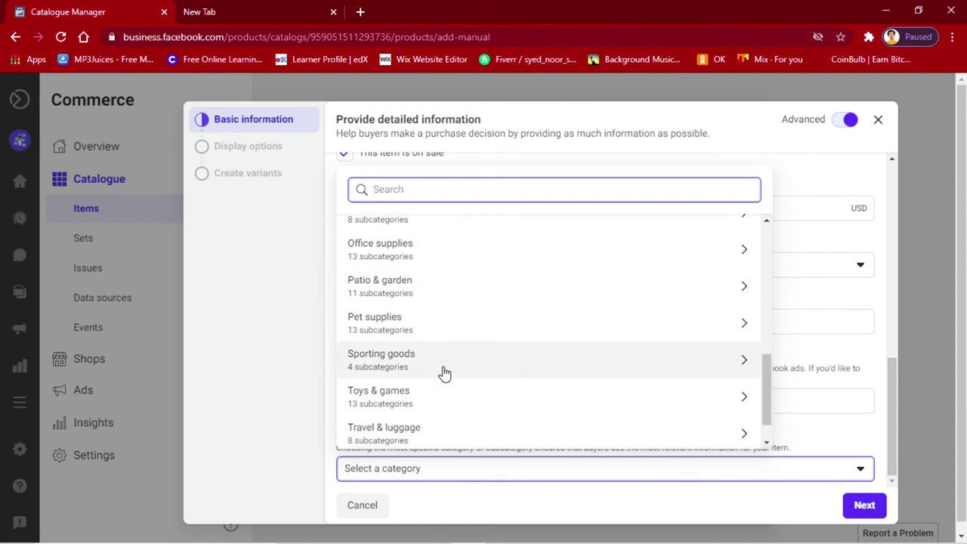
scroll(443, 378, down, 2)
scroll(428, 361, up, 3)
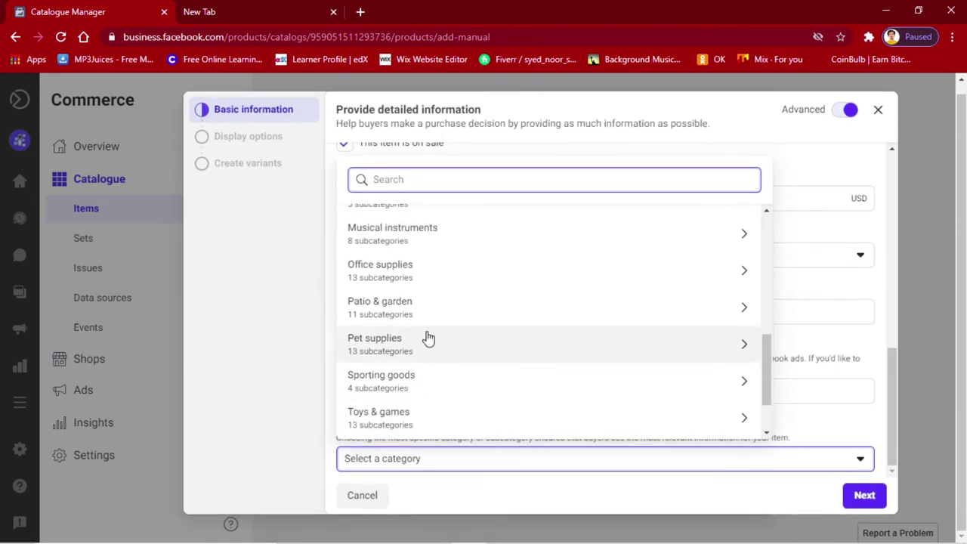
scroll(431, 283, up, 2)
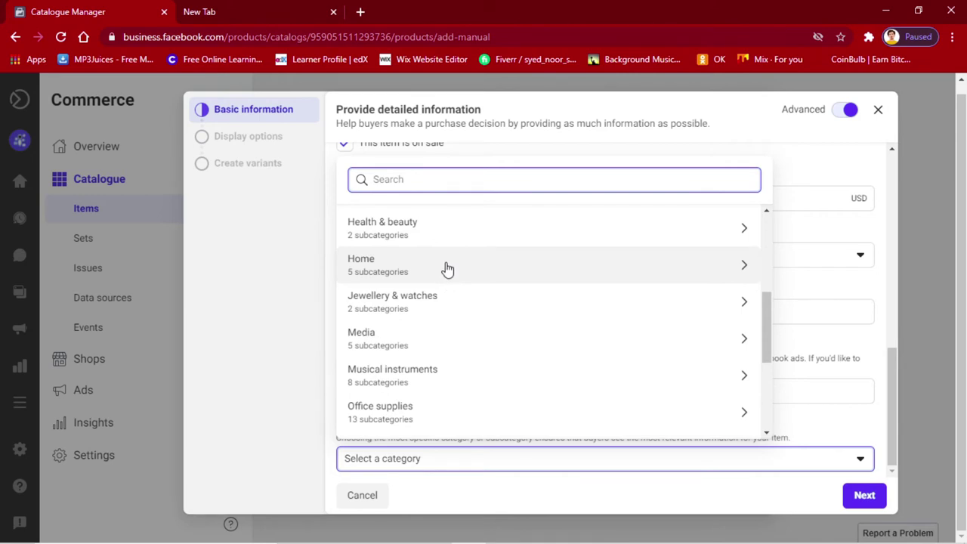
scroll(446, 266, up, 2)
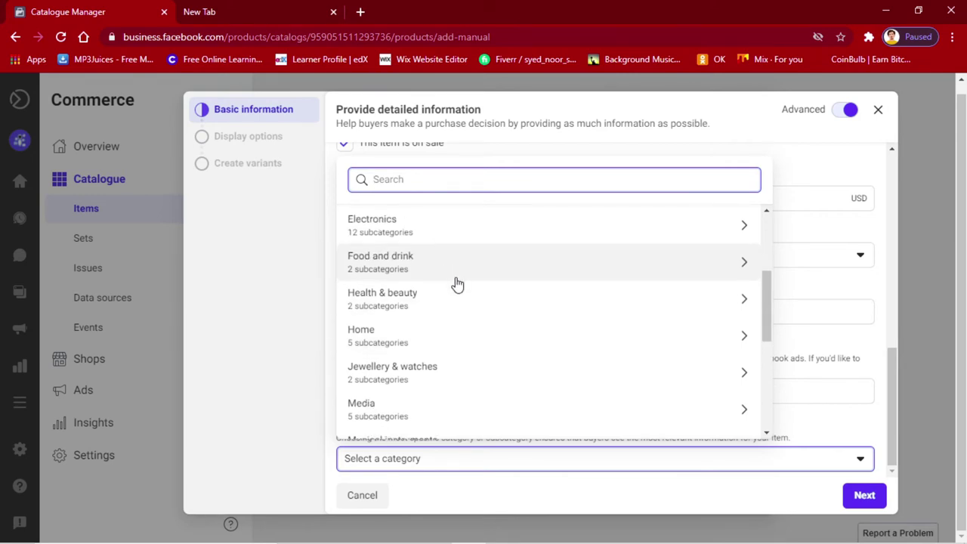
scroll(434, 264, up, 2)
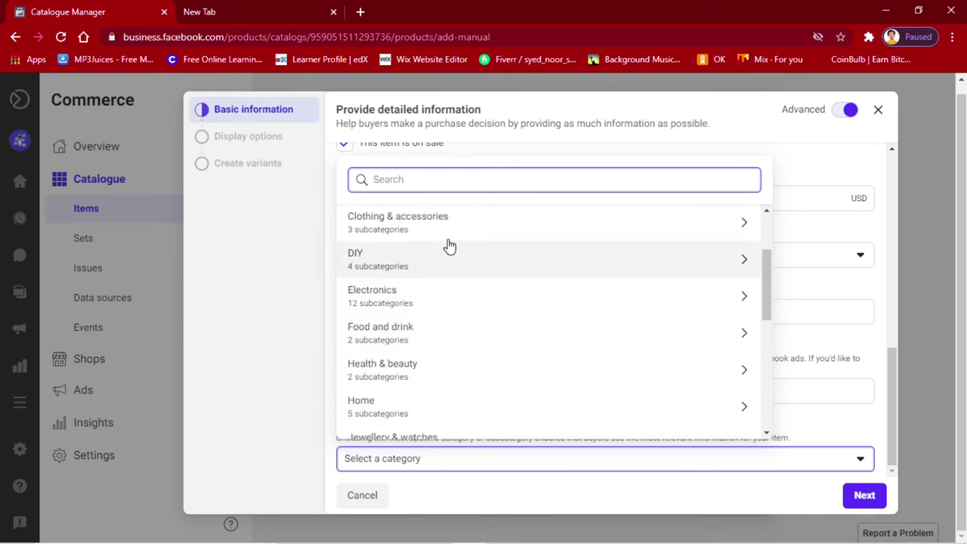
click(741, 225)
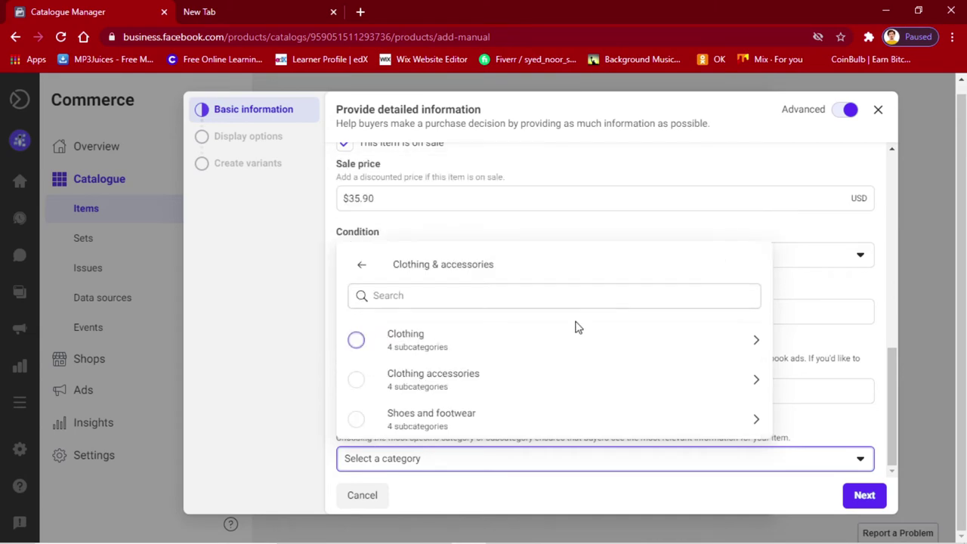
click(489, 416)
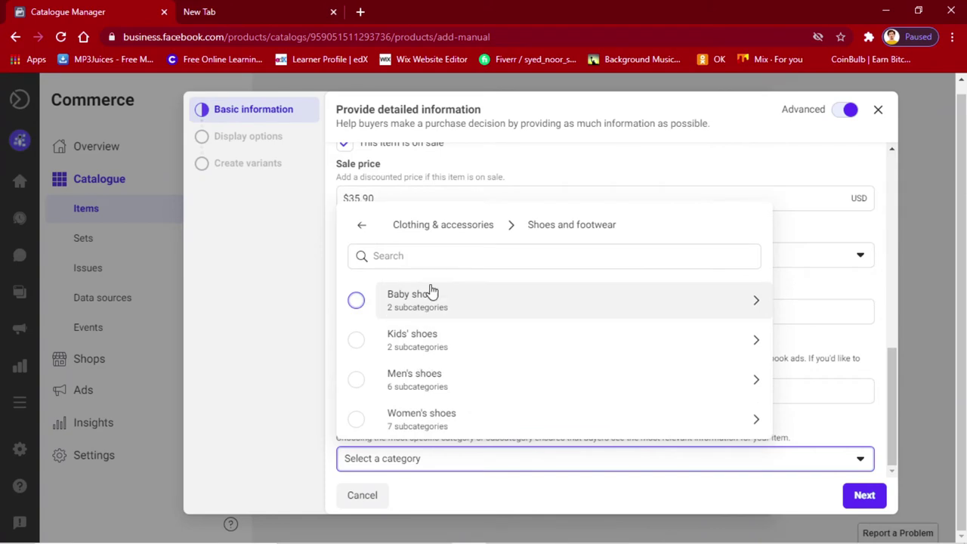
click(448, 383)
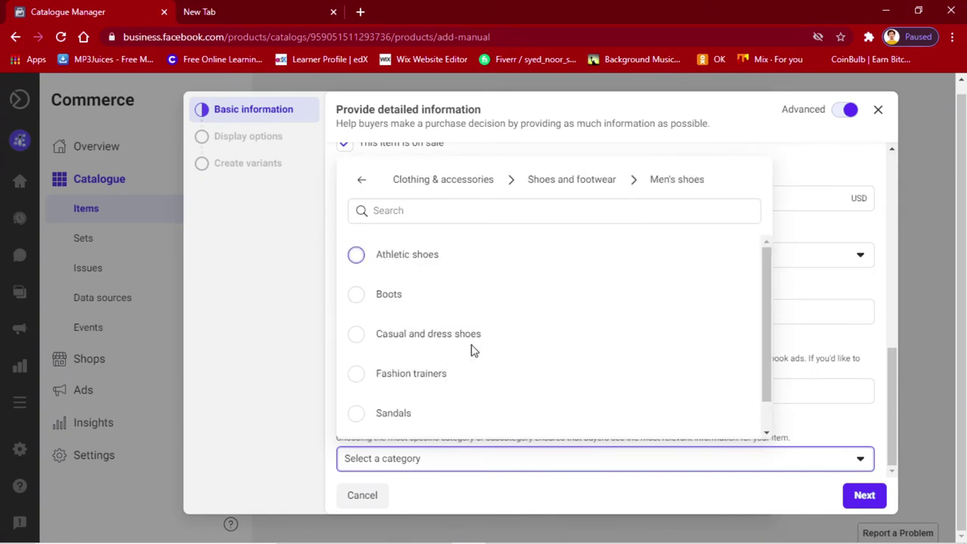
scroll(419, 387, down, 1)
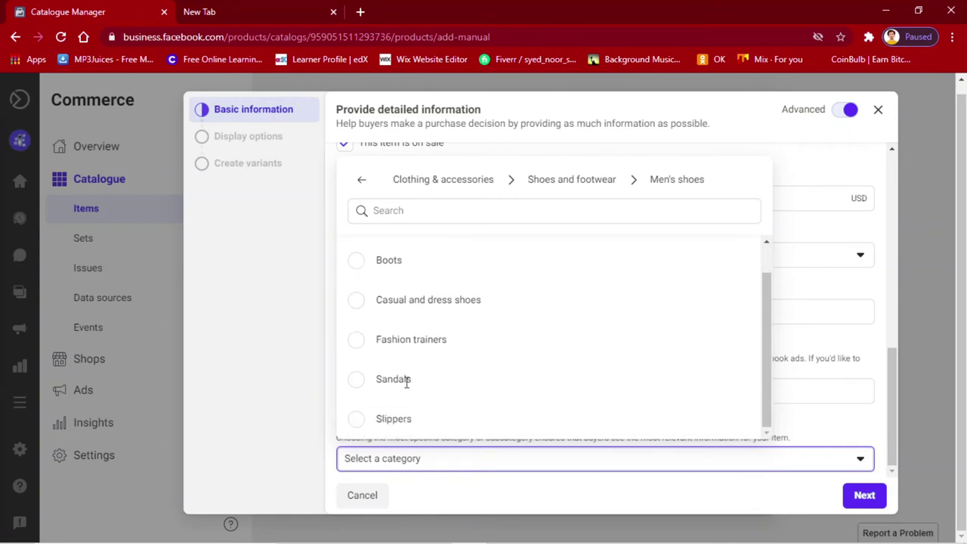
scroll(407, 378, up, 1)
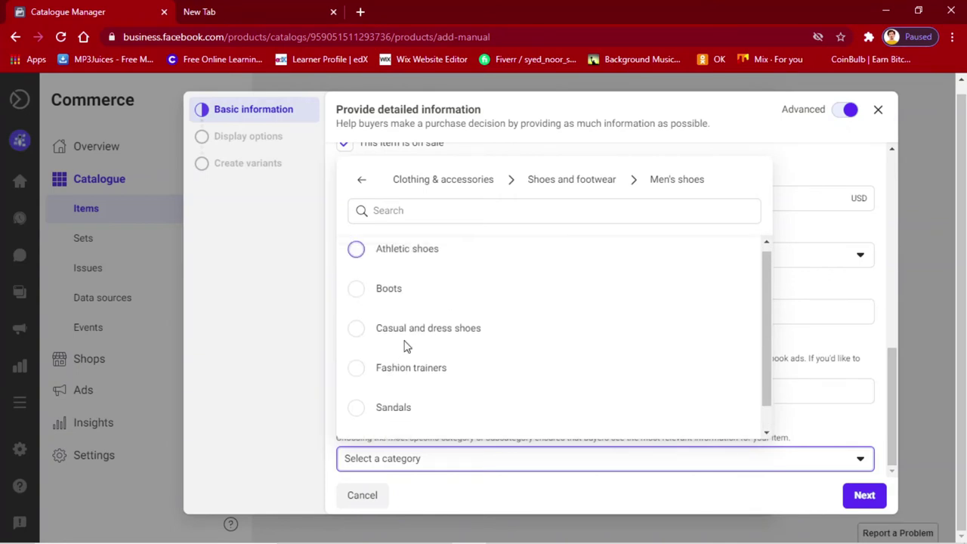
click(357, 335)
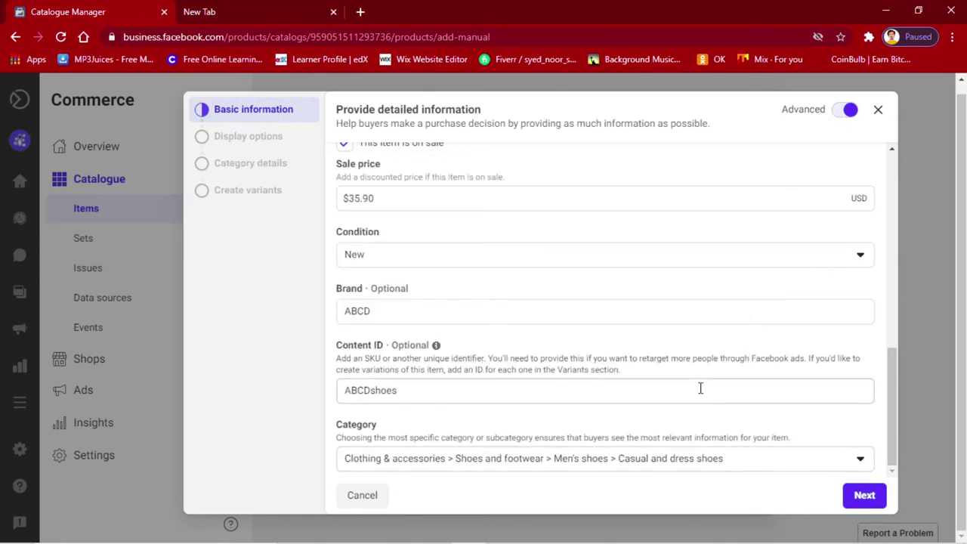
click(865, 495)
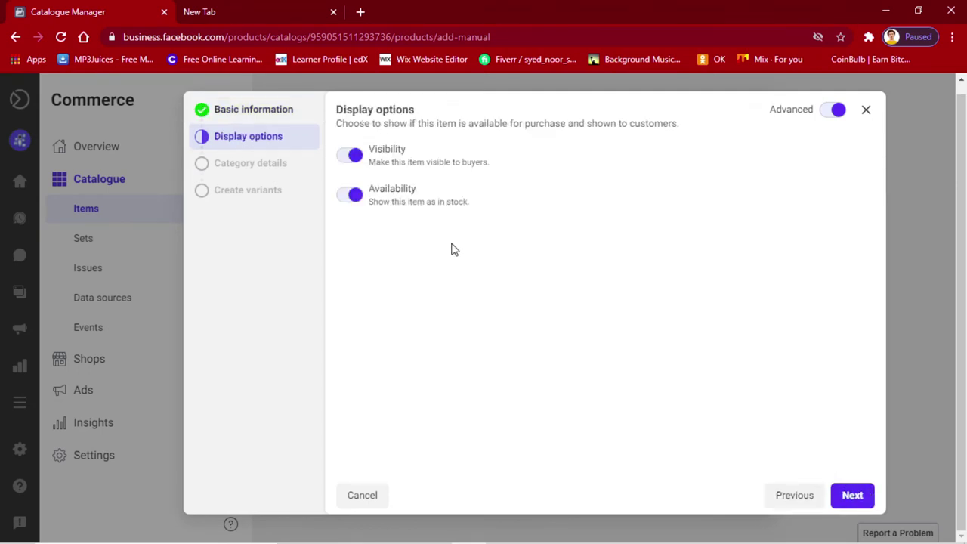
Review the display options, keep Visibility and Availability switched on, and continue to the category details.
drag(432, 108, 337, 107)
click(401, 195)
drag(489, 163, 361, 169)
click(502, 168)
drag(471, 204, 368, 206)
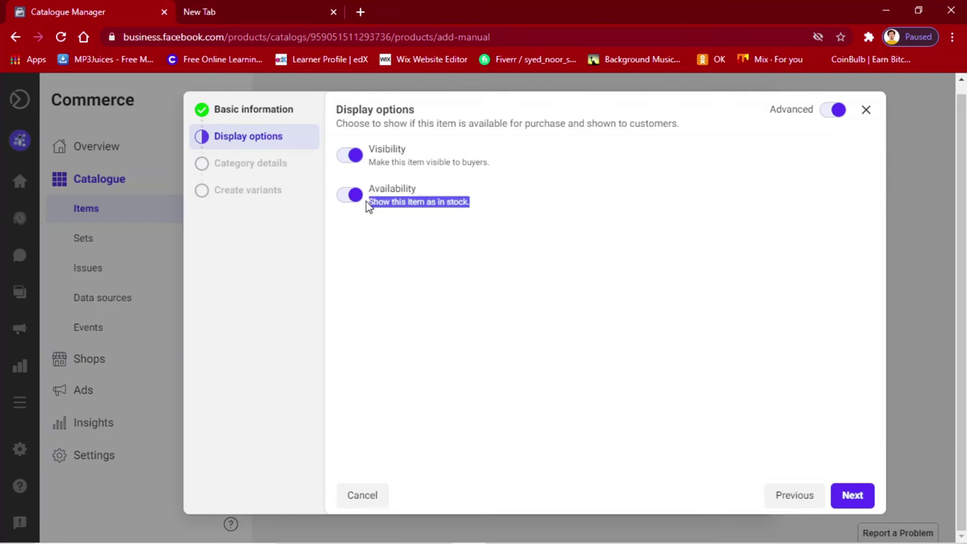
click(390, 238)
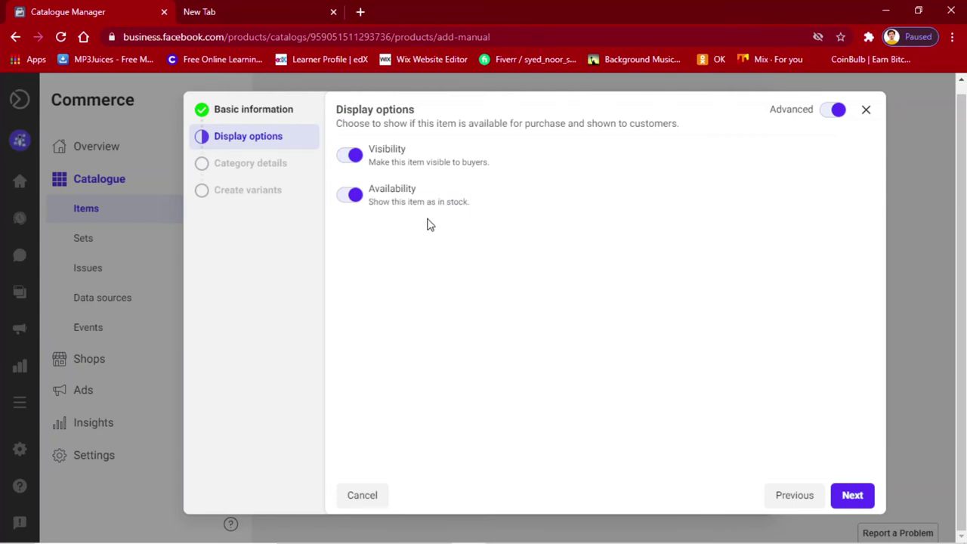
click(359, 201)
click(351, 199)
click(869, 502)
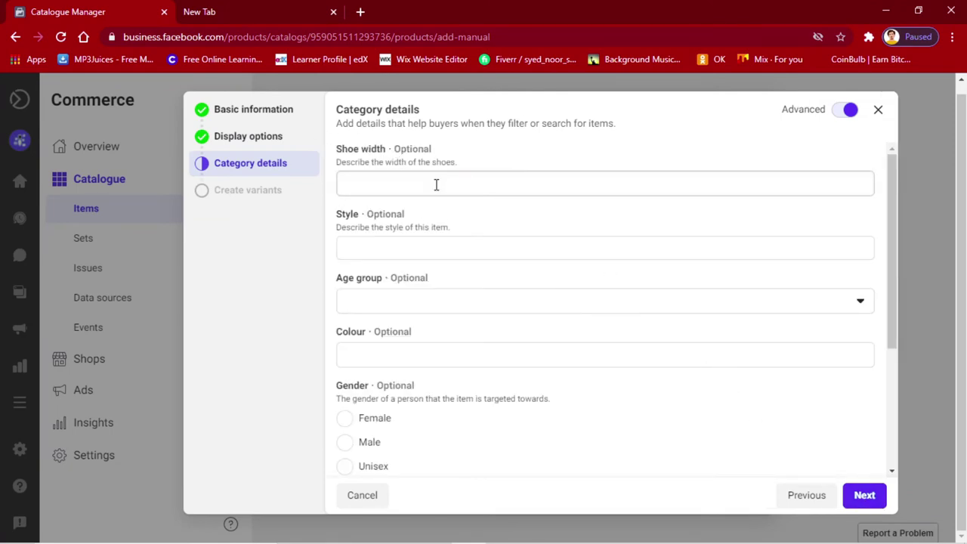
Look over the category detail fields and set the shoe width to 7.
scroll(383, 283, down, 1)
scroll(409, 303, down, 3)
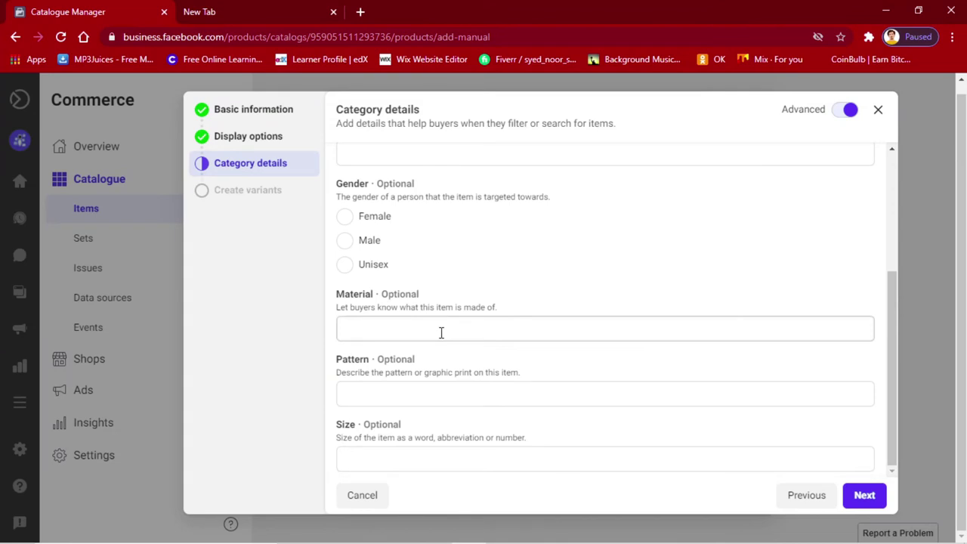
scroll(414, 268, up, 3)
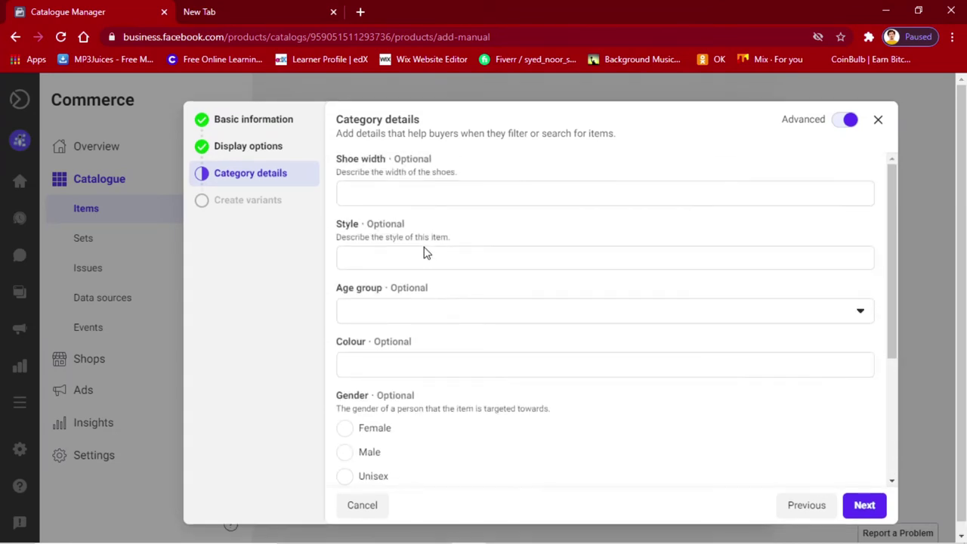
click(461, 196)
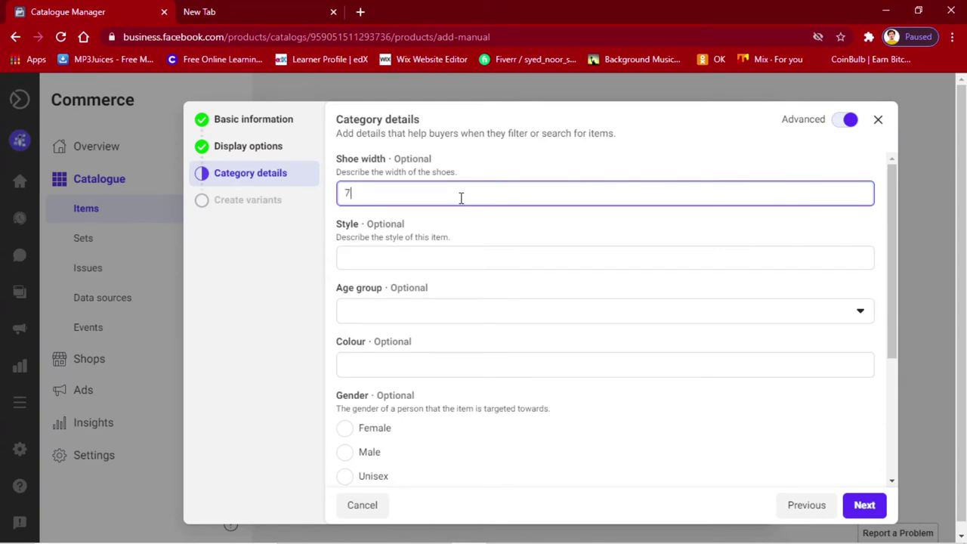
key(Tab)
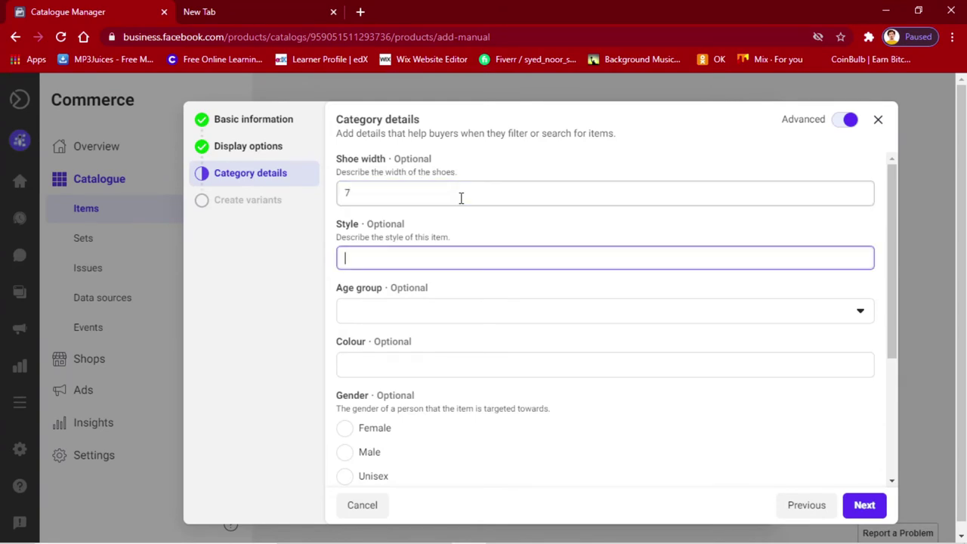
Add "Chelsea" and "leather shoes" as style tags for the item.
text(s)
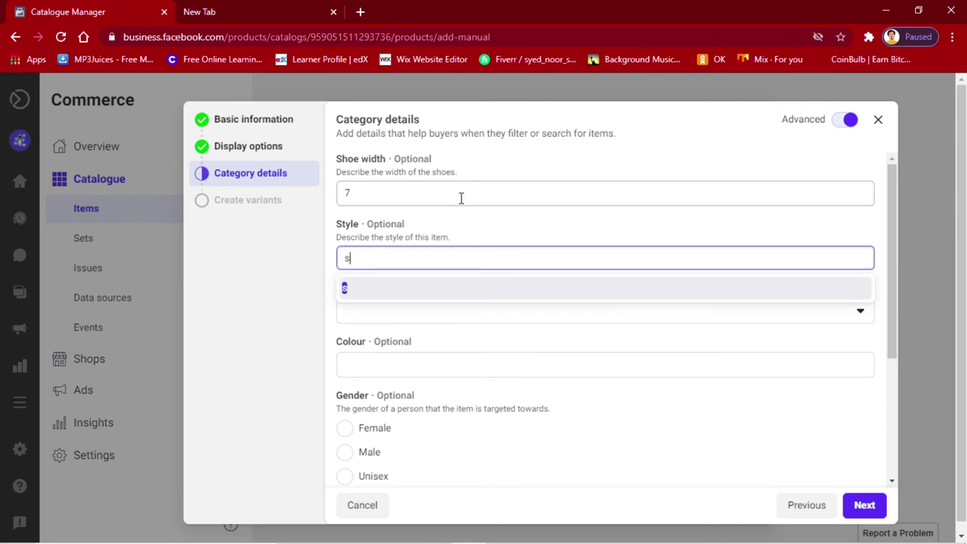
key(BackSpace)
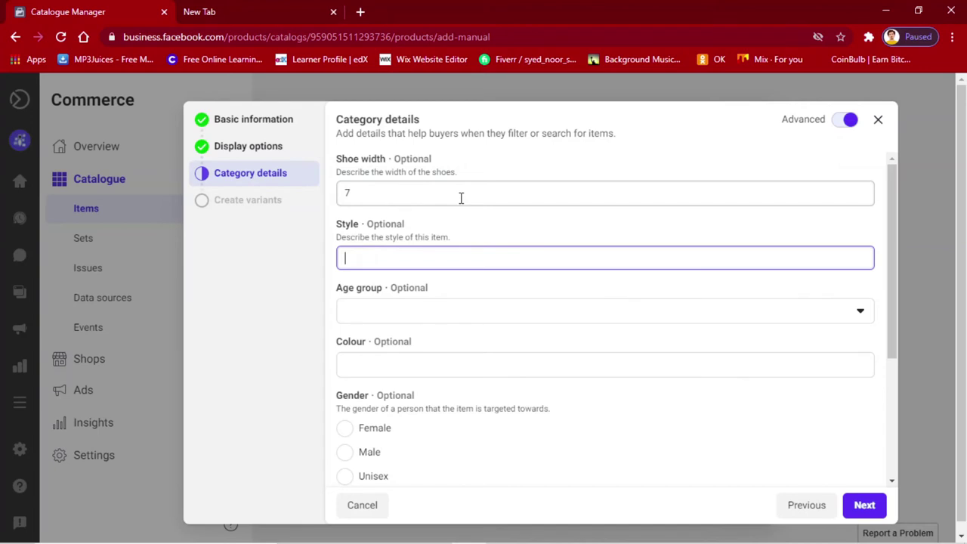
text(Che)
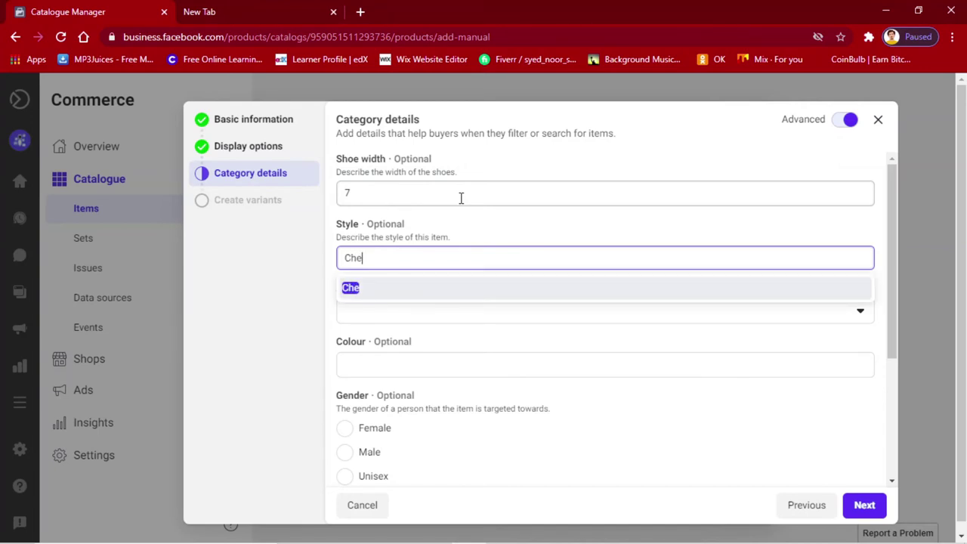
text(lsea)
key(Return)
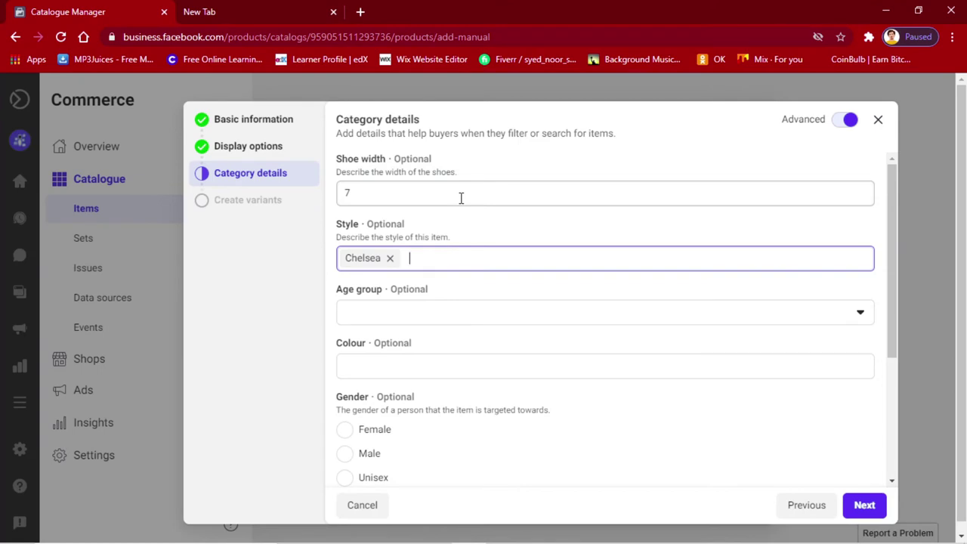
text(leather)
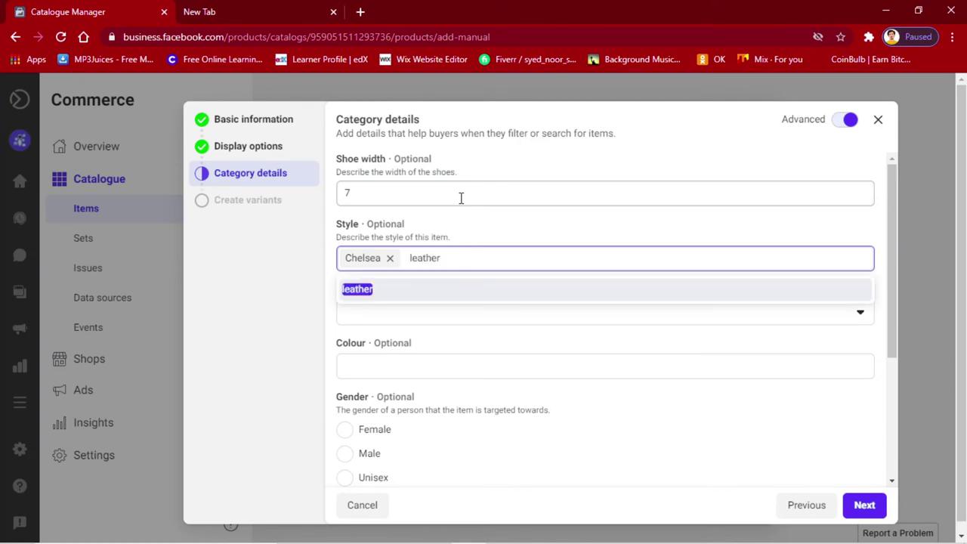
text( shoes)
key(Return)
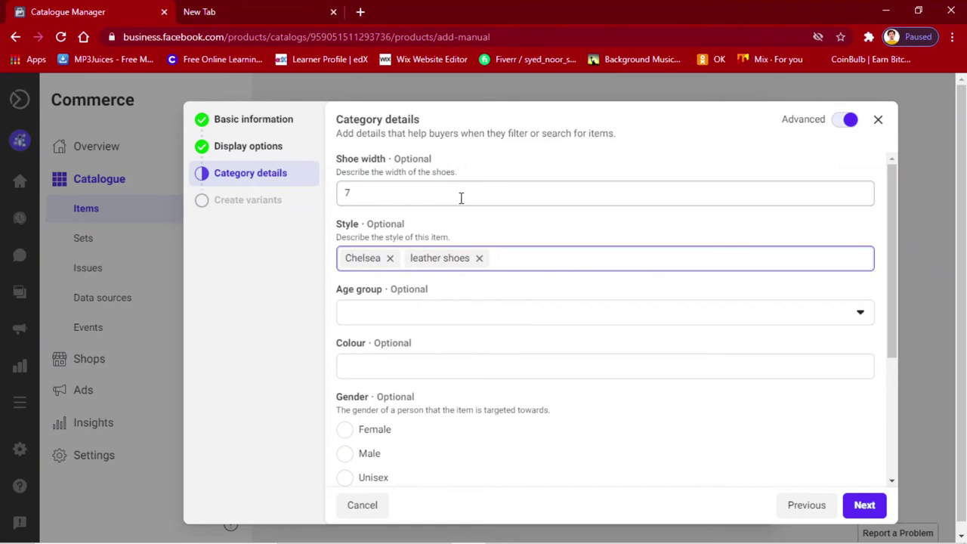
Add "mens wear" and "footwear" as further style tags for the item.
text(mens wear)
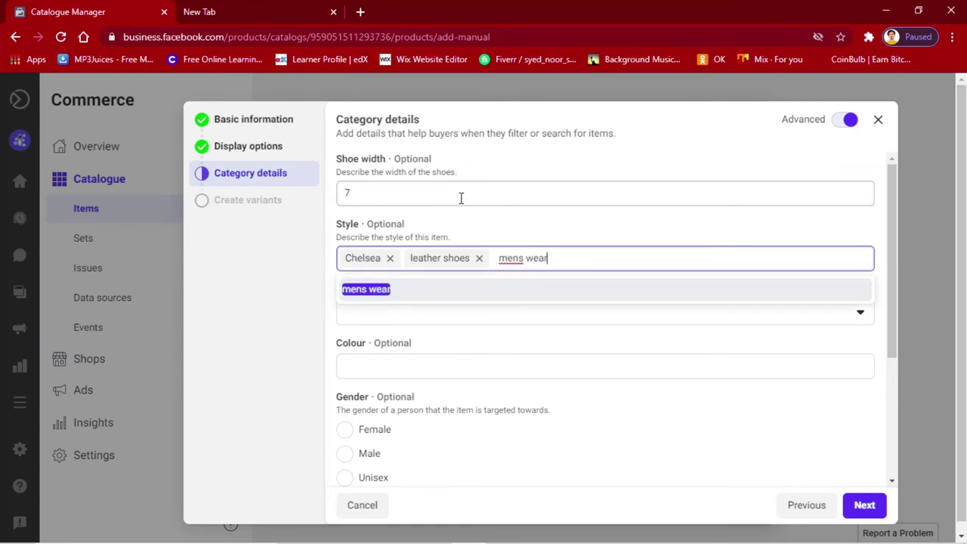
key(Return)
text(footwaer)
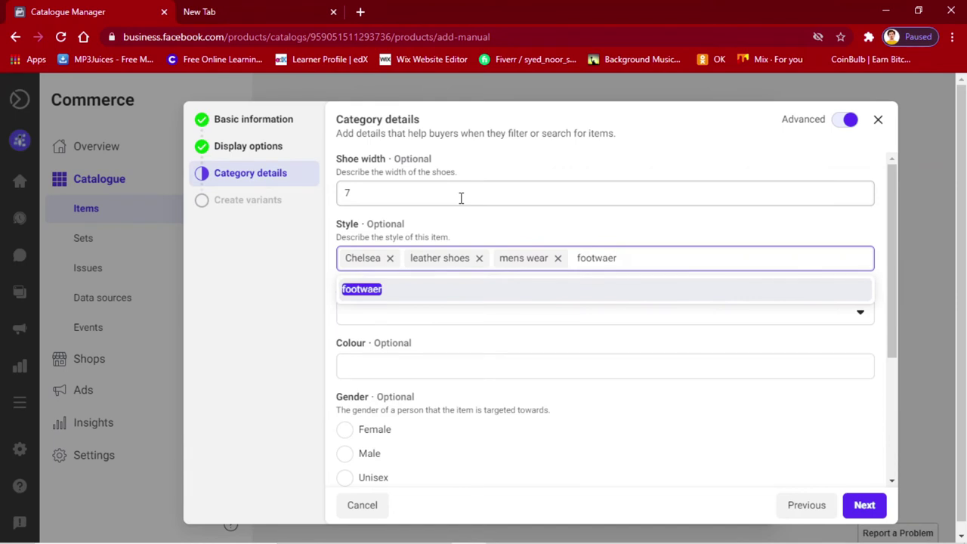
key(Return)
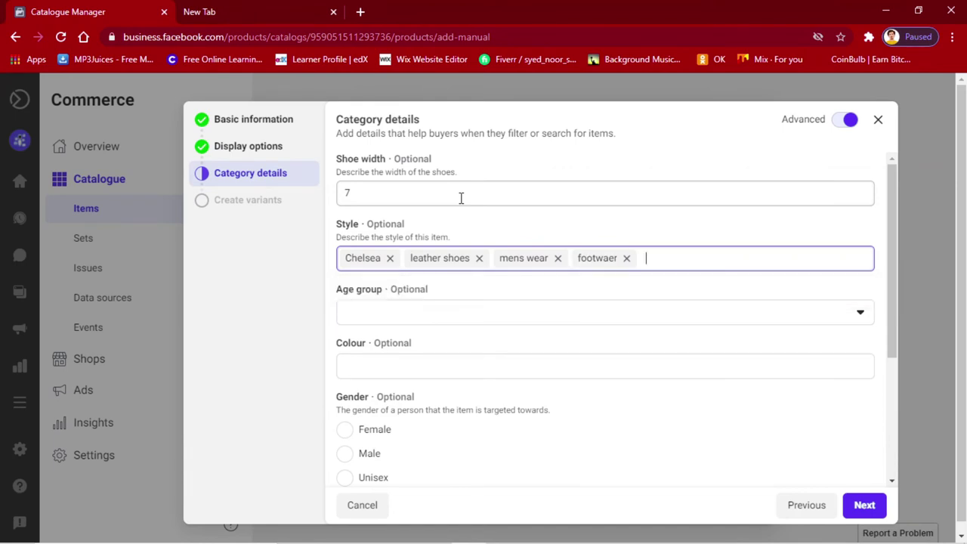
key(BackSpace)
text(f)
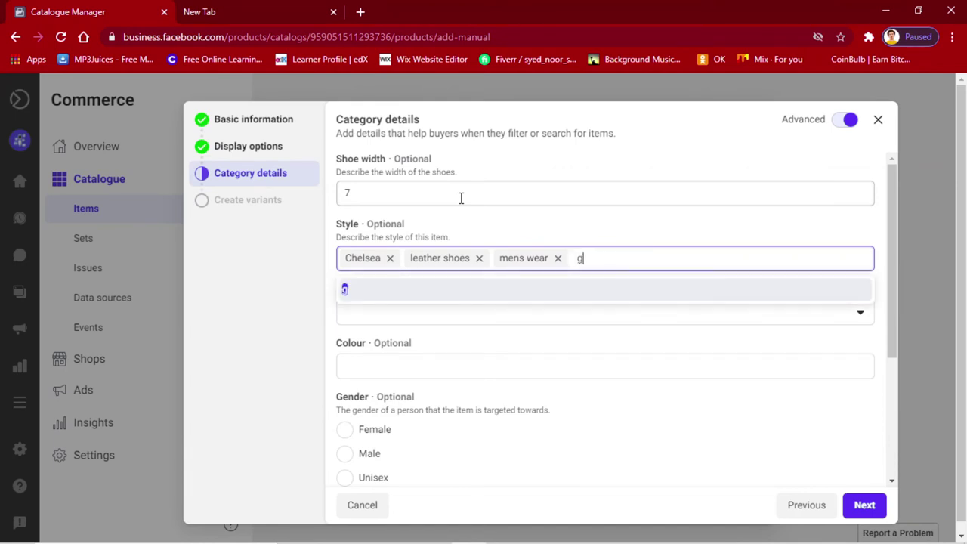
key(BackSpace)
text(footwa)
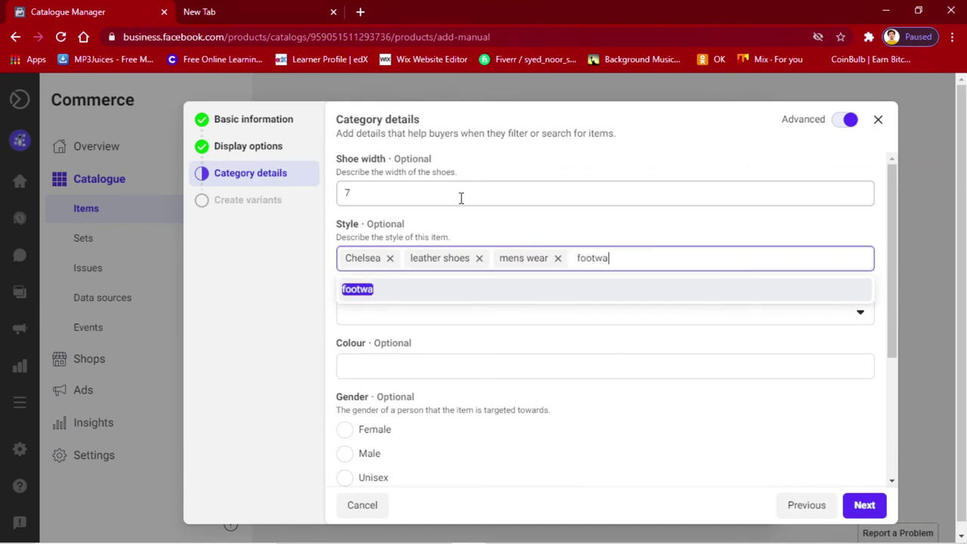
key(BackSpace)
text(ear)
key(Return)
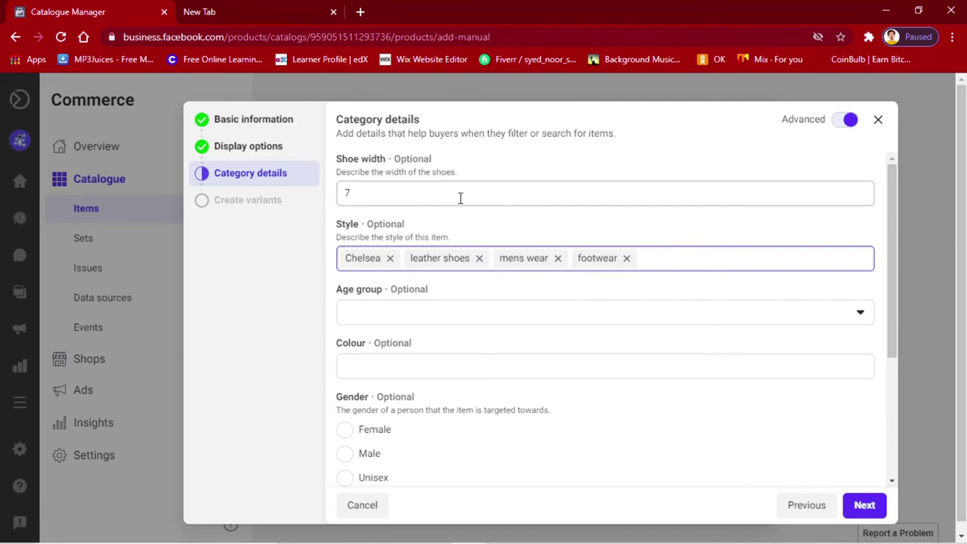
Add "mens shoes" as a style tag and set the item's age group to Teen.
text(m)
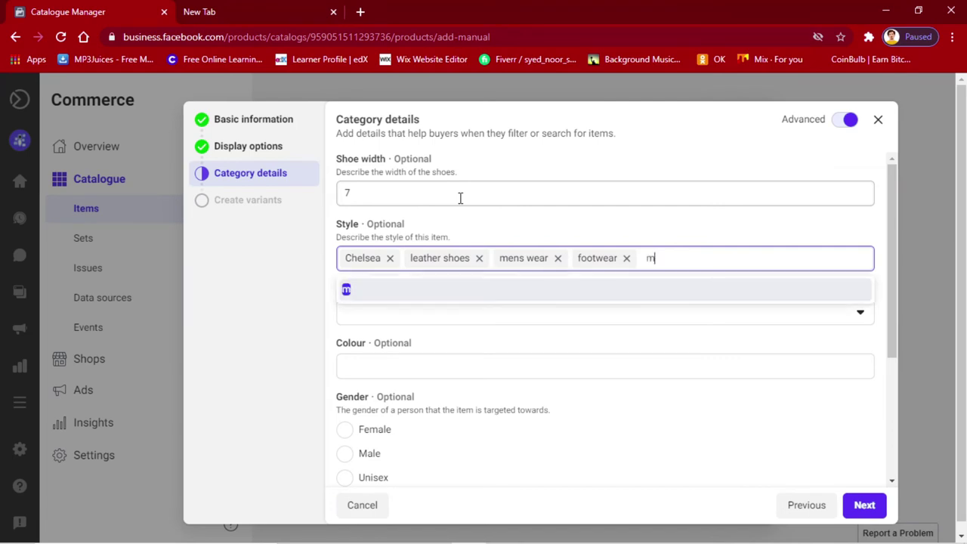
text(ens shoes)
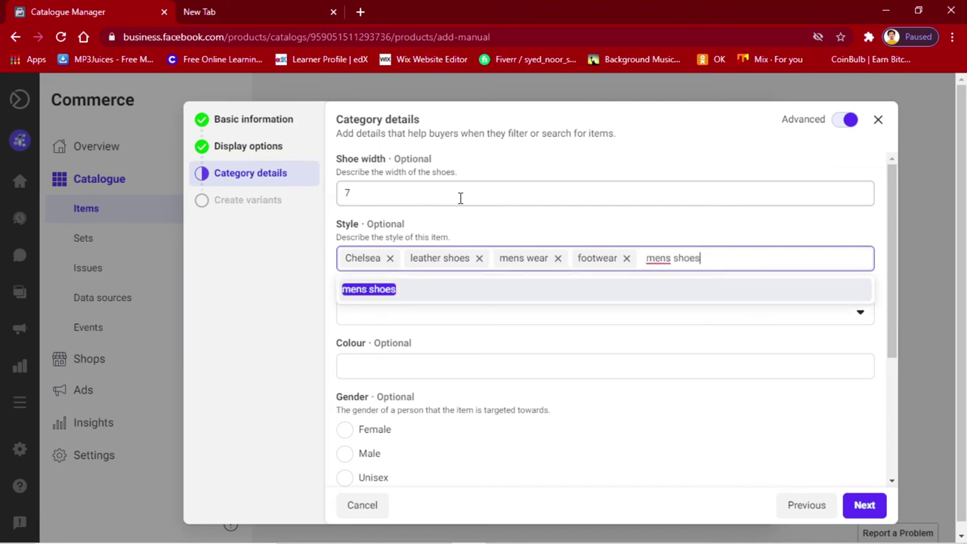
key(Return)
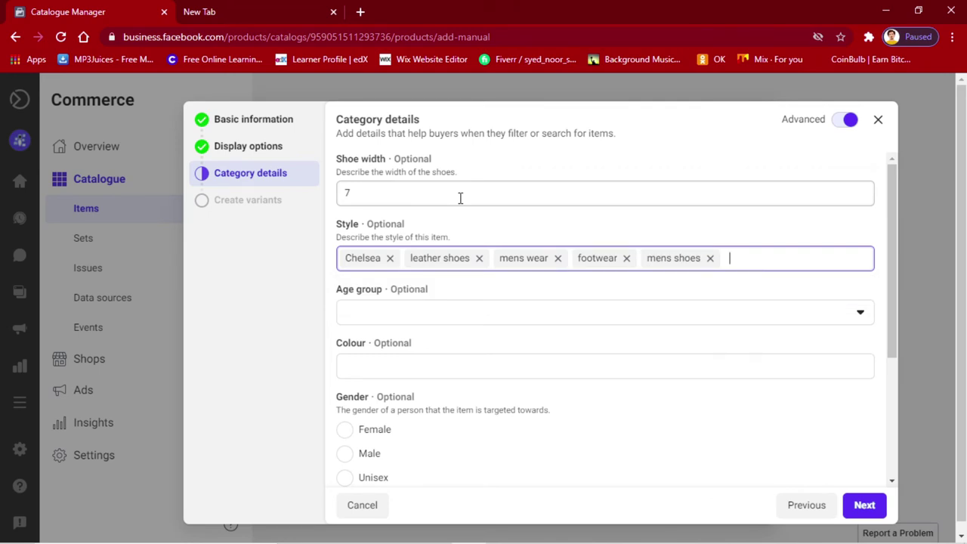
key(Tab)
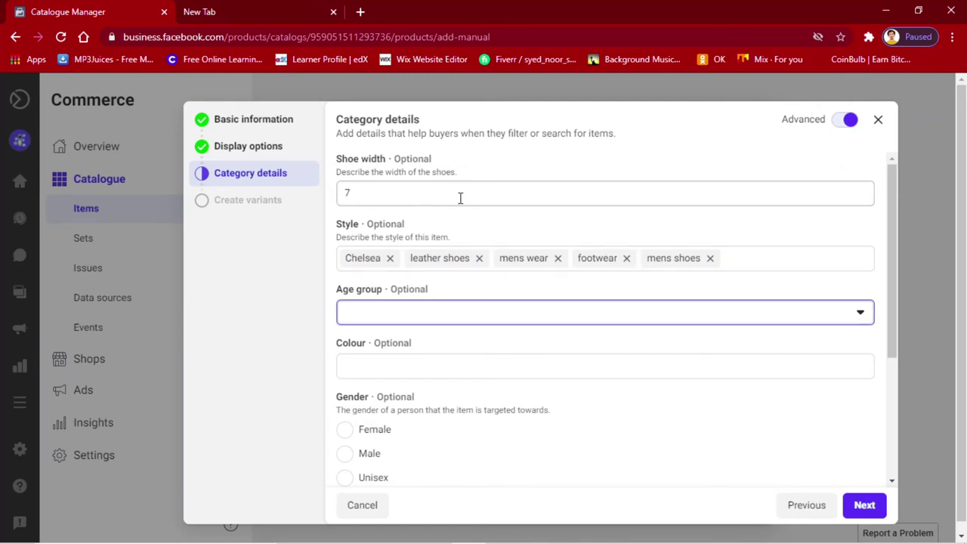
click(848, 318)
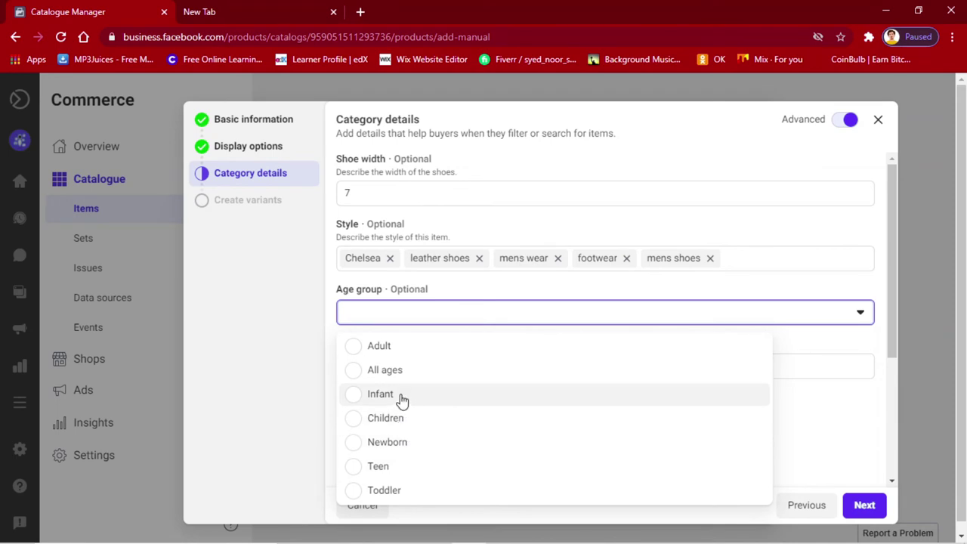
click(382, 473)
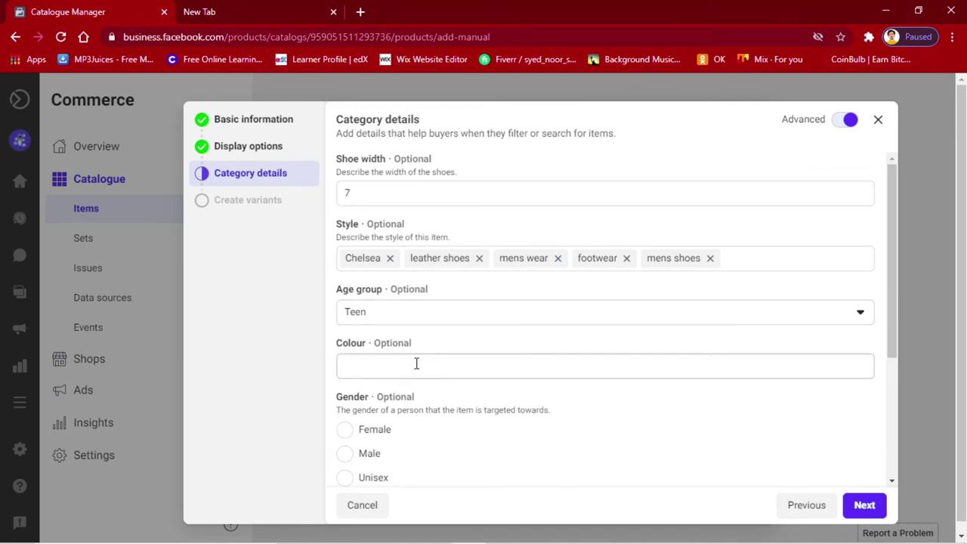
Set the item's colour to Black and its target gender to Male.
scroll(417, 366, down, 2)
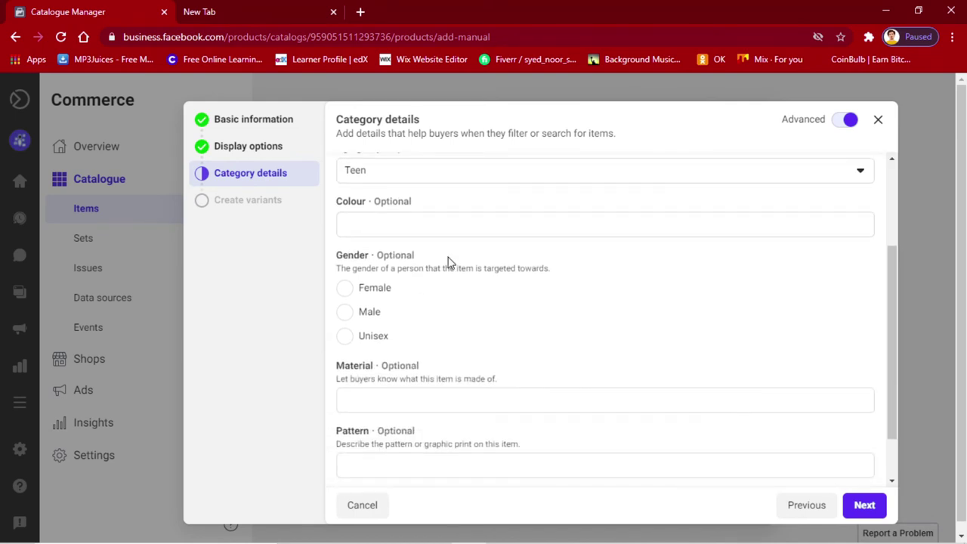
click(449, 229)
scroll(525, 241, up, 1)
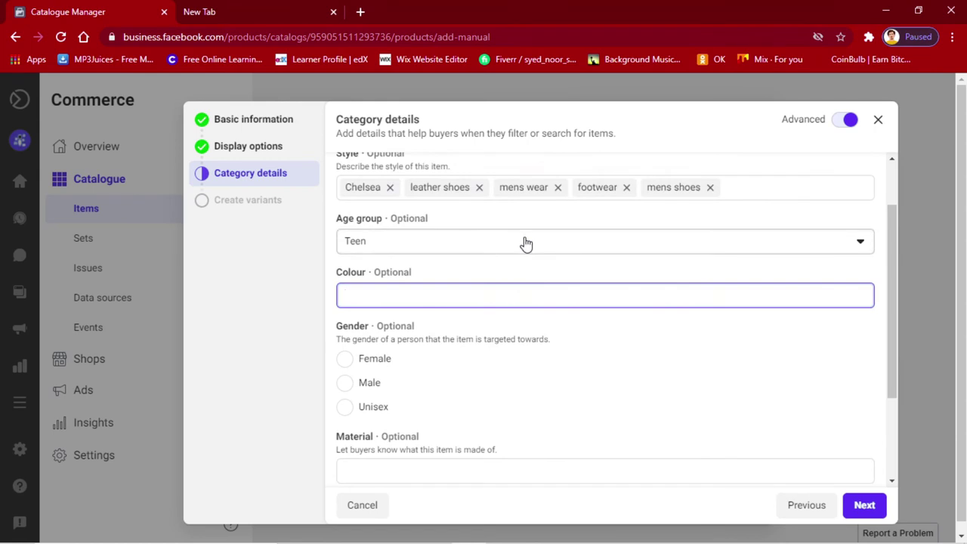
text(Black)
click(343, 385)
scroll(432, 373, down, 2)
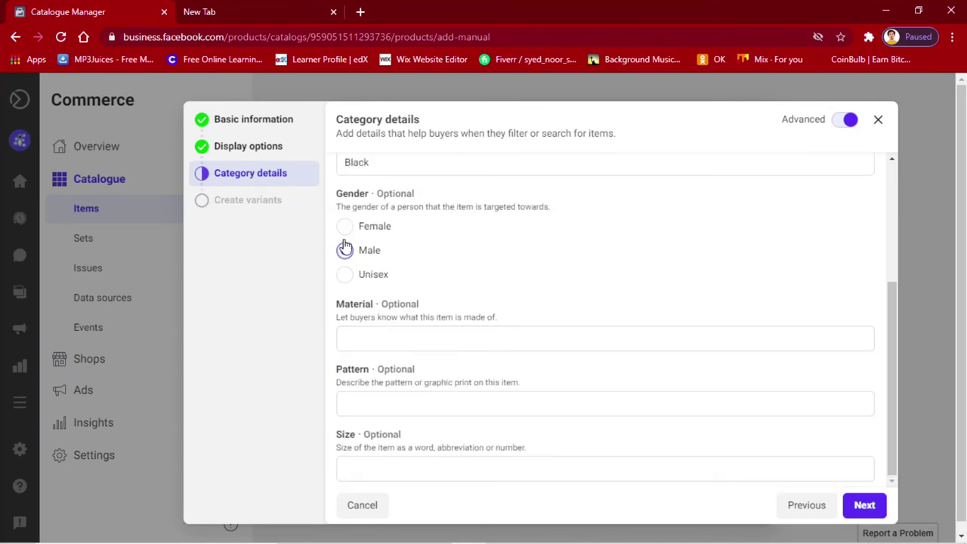
click(344, 248)
Enter "Leather" as the item's material and "Simple ABCD" as its pattern.
click(427, 336)
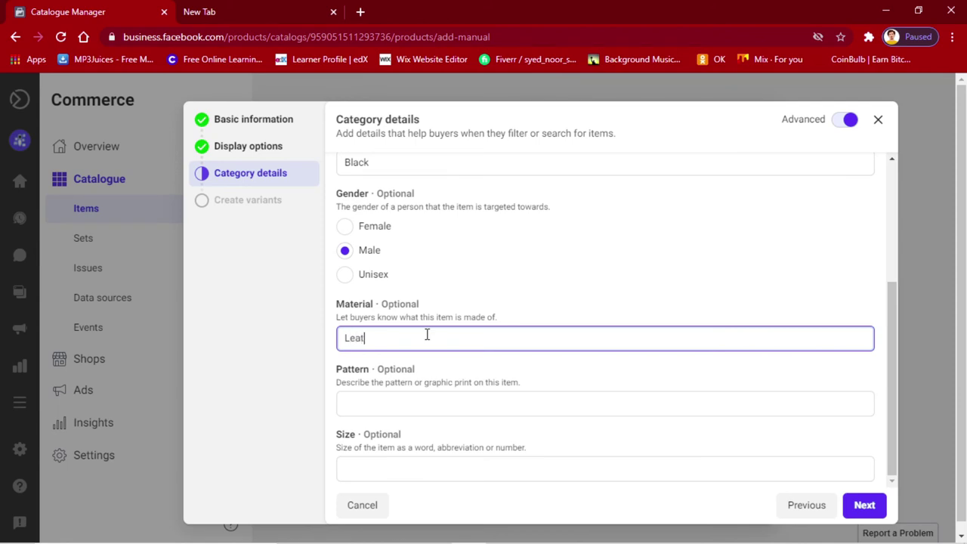
text(hear)
key(BackSpace)
key(BackSpace)
key(Tab)
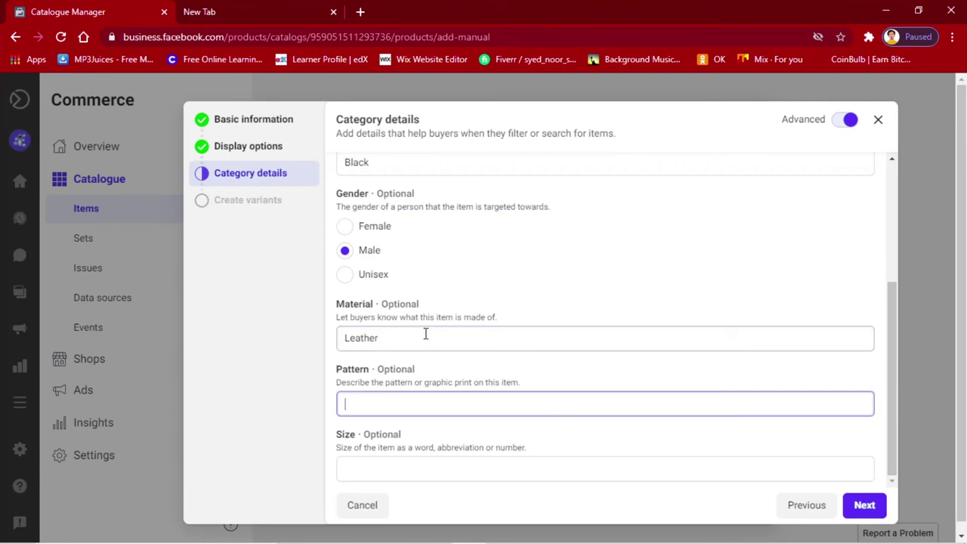
text(Simple)
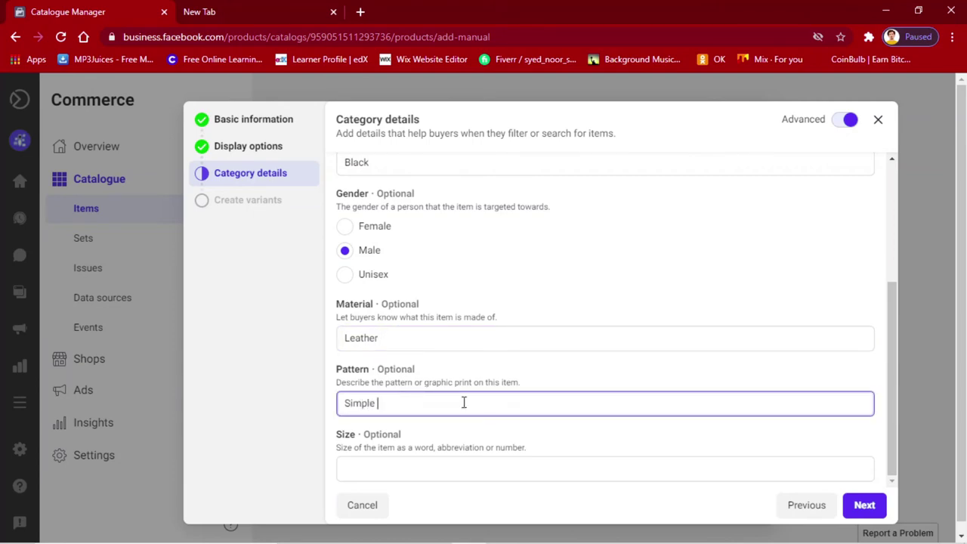
text( ABCD)
Set the item's size to 42 and continue to the variant creation stage.
scroll(499, 415, down, 1)
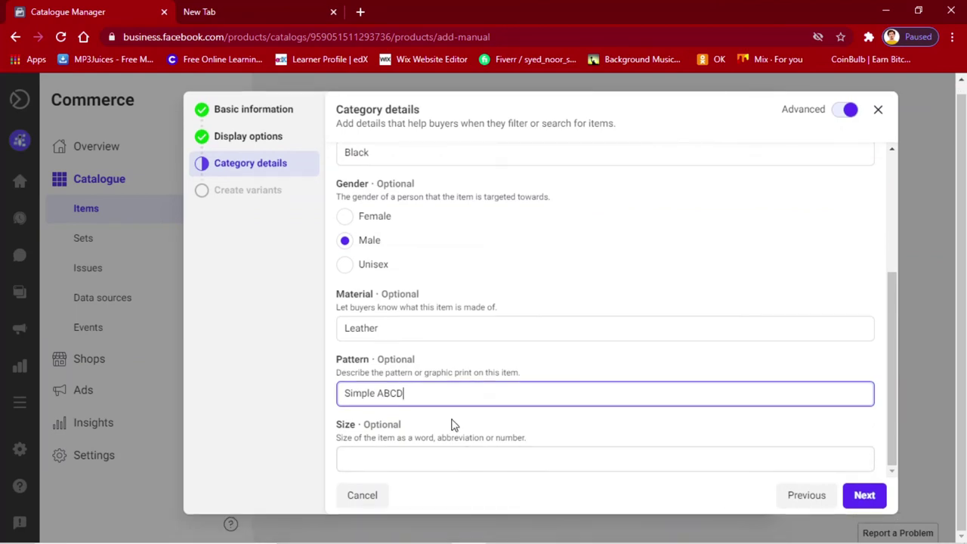
click(422, 456)
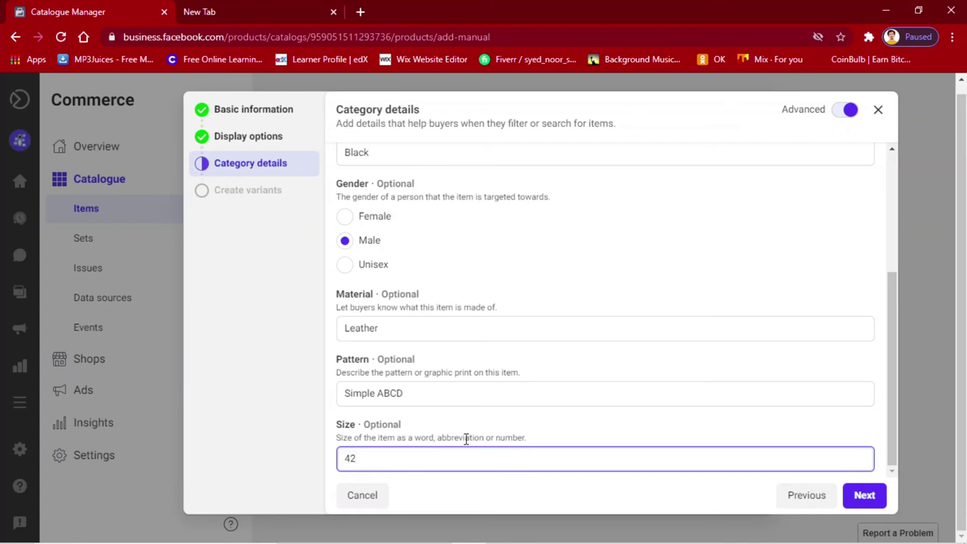
click(869, 497)
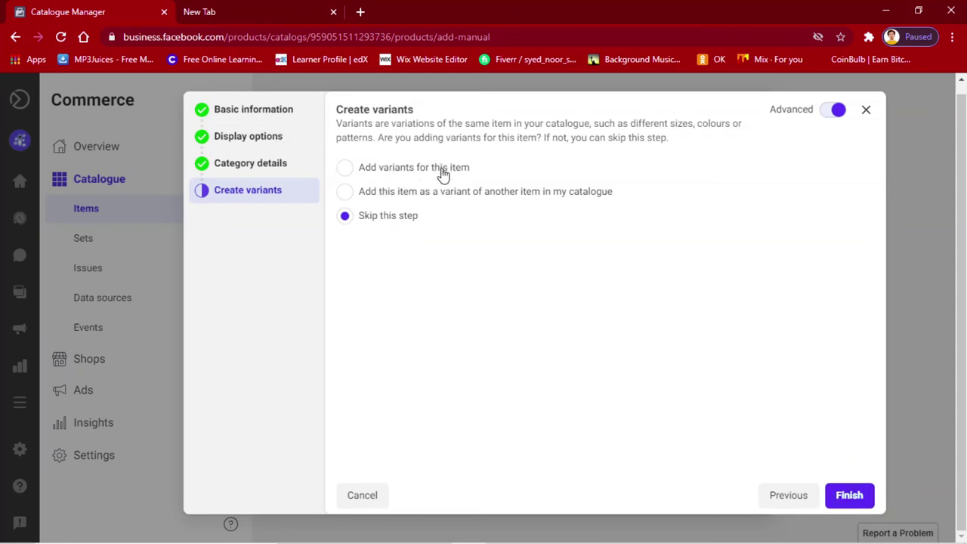
Look at the option for adding variants, choose to skip variants, and finish adding the item to the catalogue.
click(347, 170)
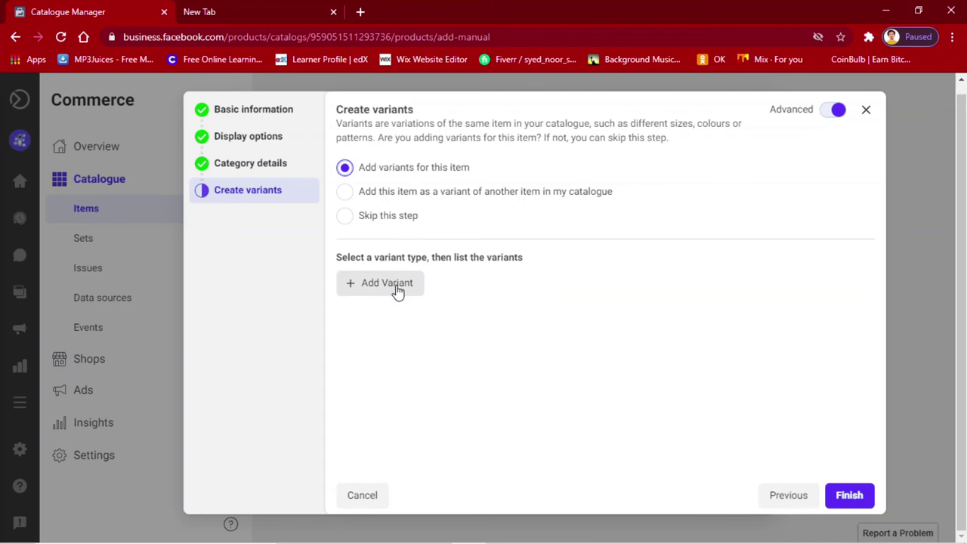
click(344, 215)
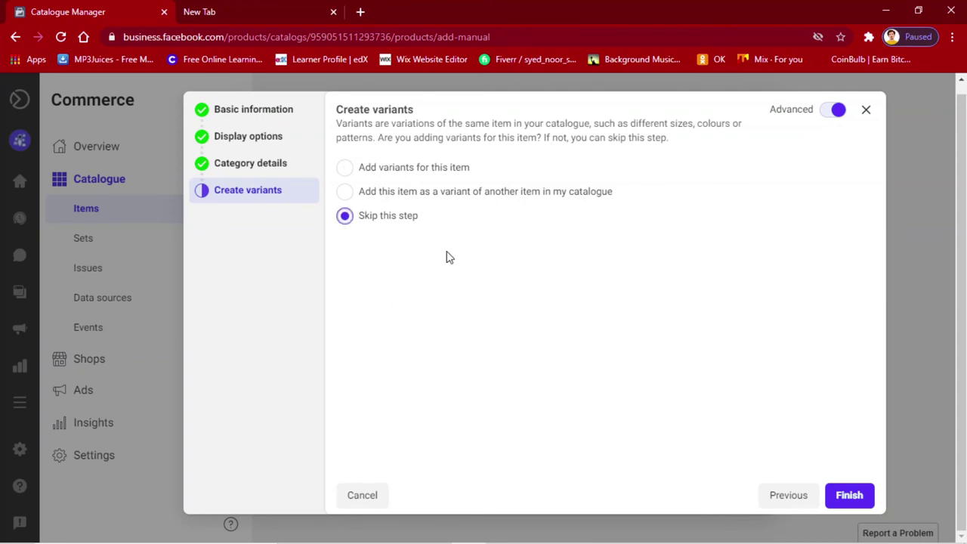
click(848, 492)
triple_click(716, 285)
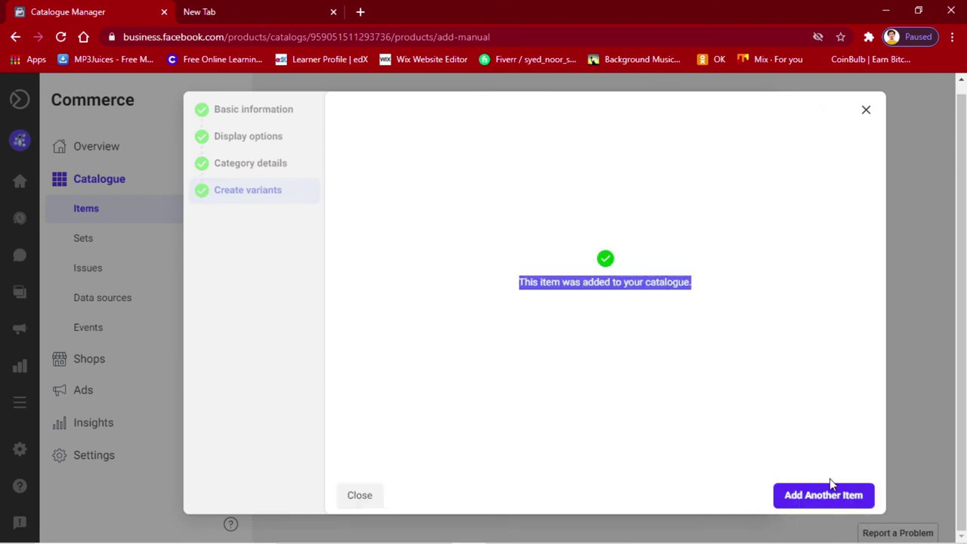
Open a blank form for another item and quit it to return to the catalogue's items list.
click(837, 497)
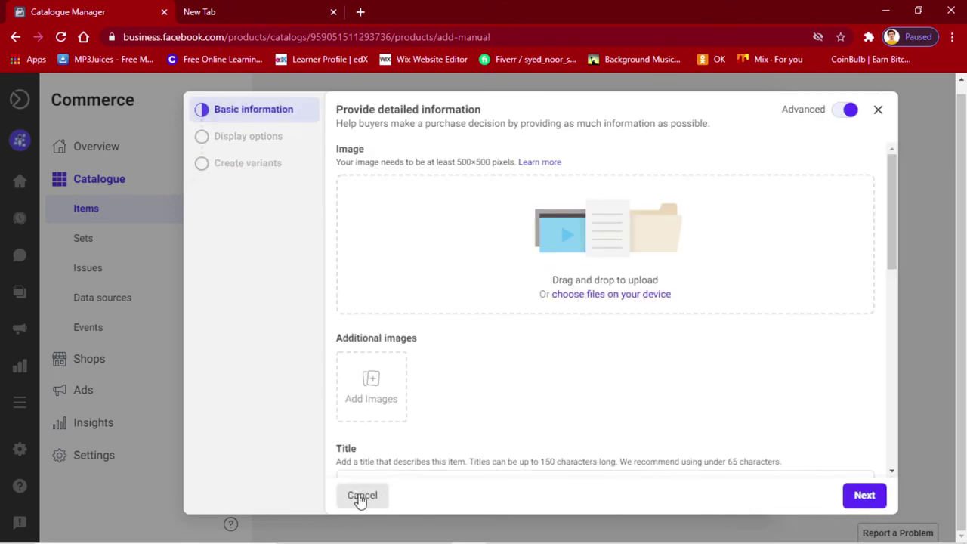
click(874, 115)
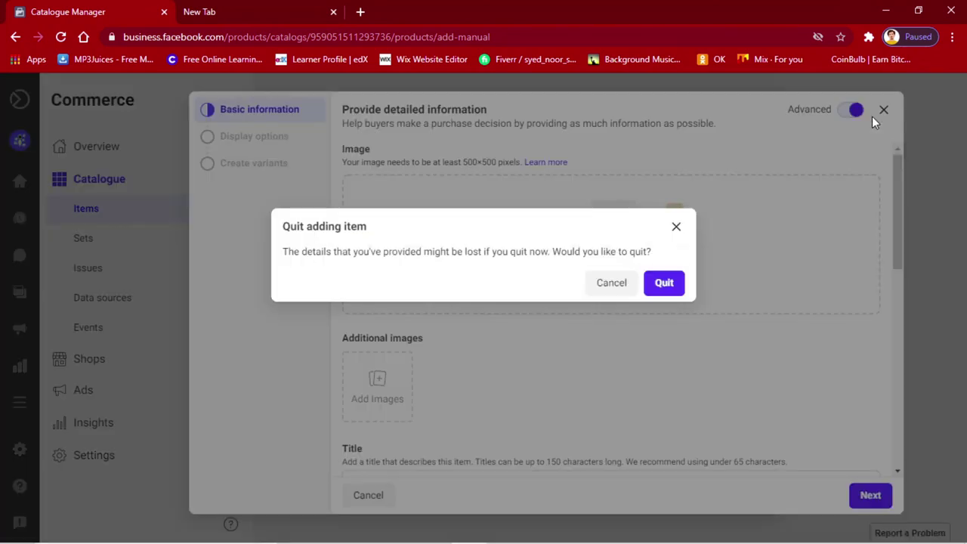
click(672, 283)
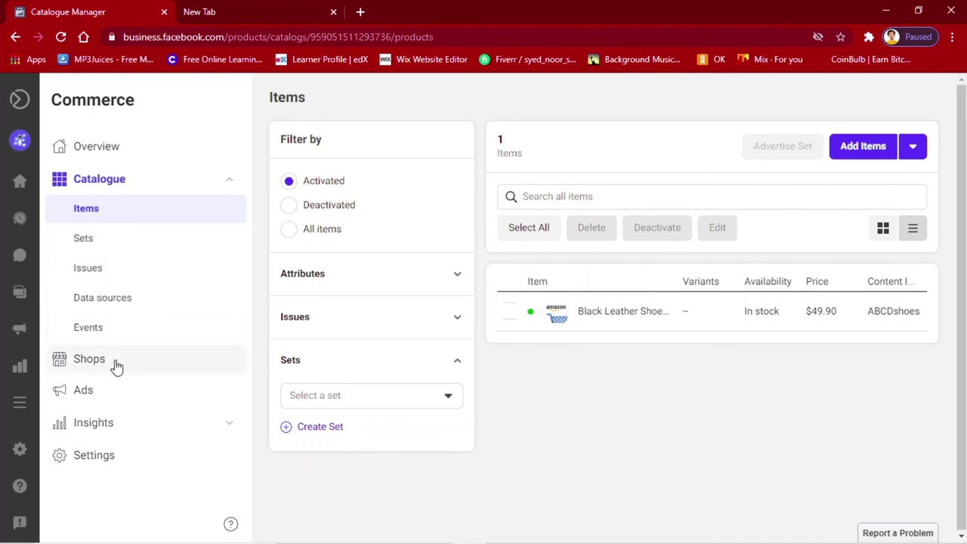
Open the Shops page and examine the shop's status and reported issues.
mouse_move(16, 218)
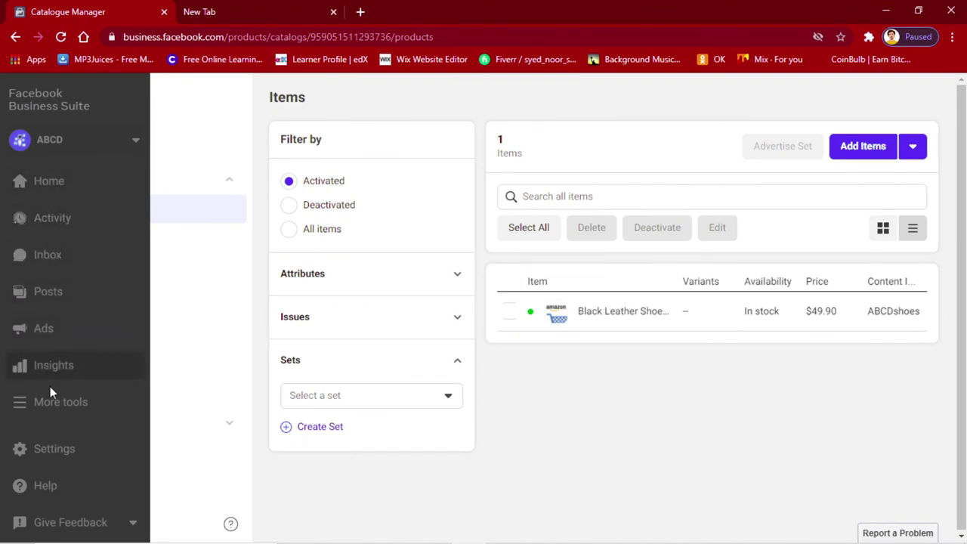
click(107, 365)
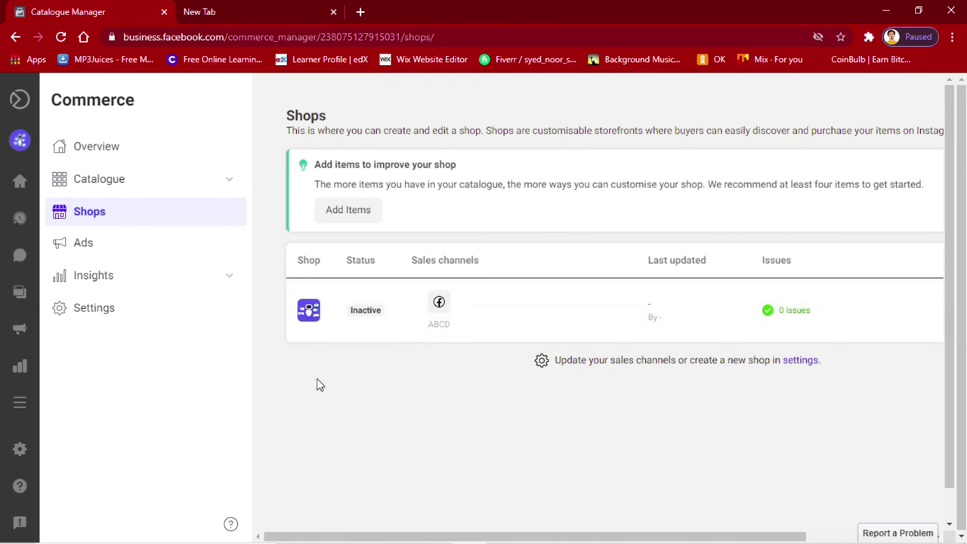
double_click(790, 264)
drag(778, 316, 814, 317)
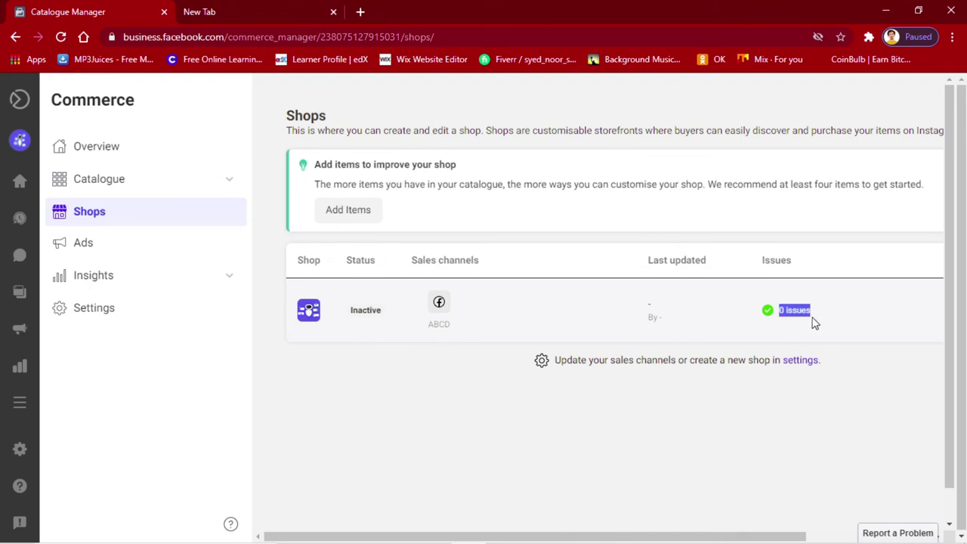
click(716, 265)
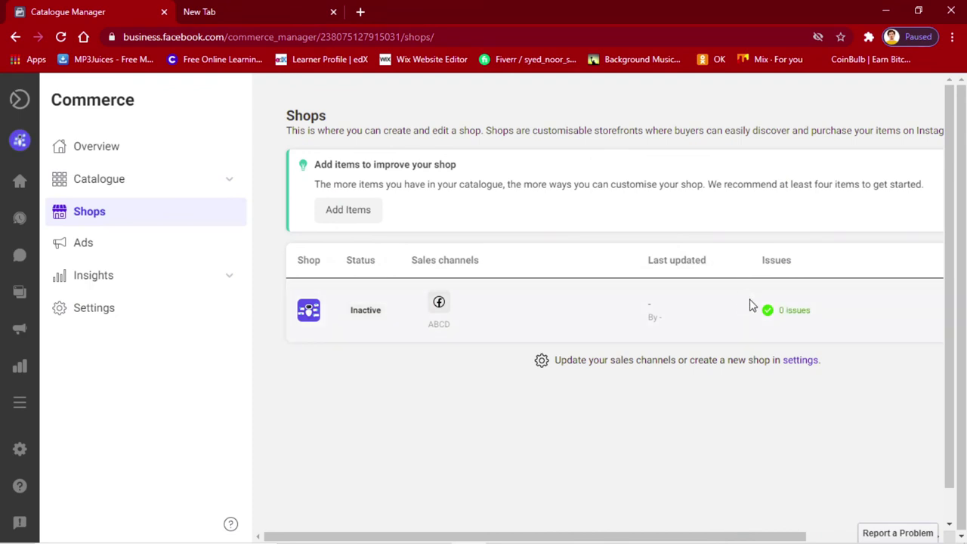
drag(775, 311, 834, 319)
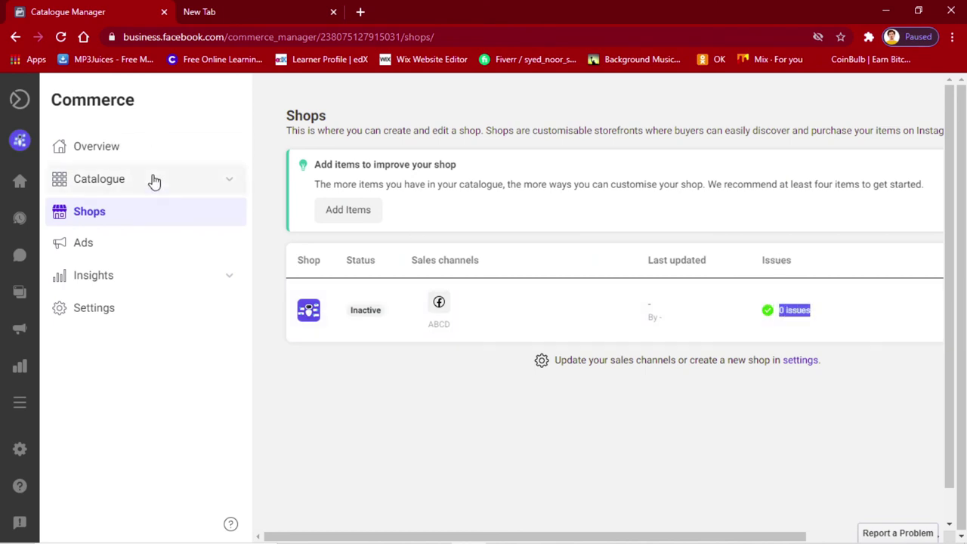
Review the catalogue's items list and check the catalogue's Issues page for errors.
click(223, 184)
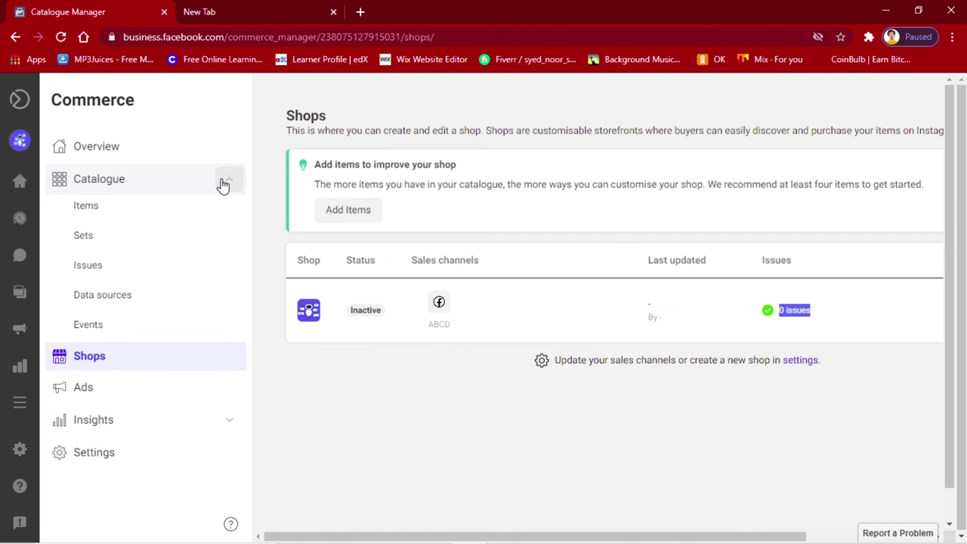
click(110, 213)
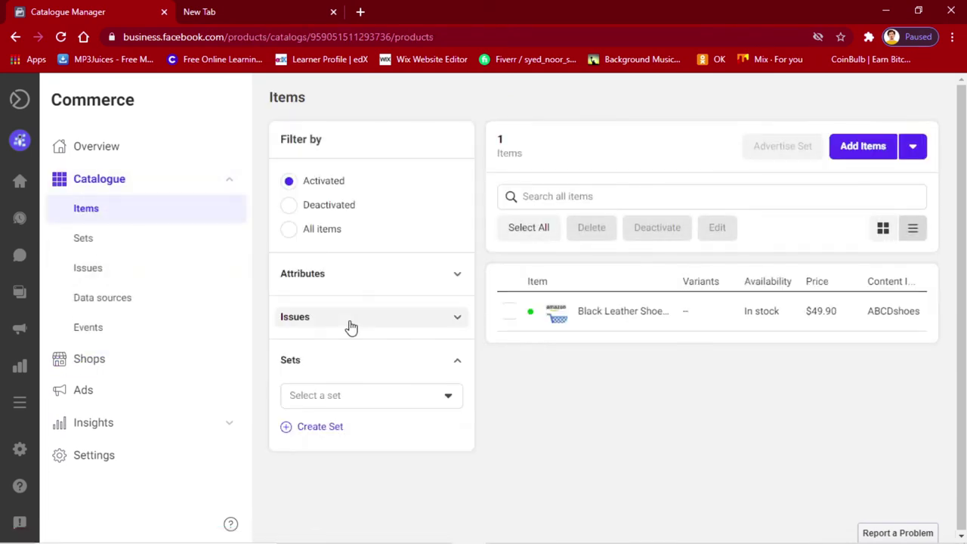
click(463, 318)
click(105, 277)
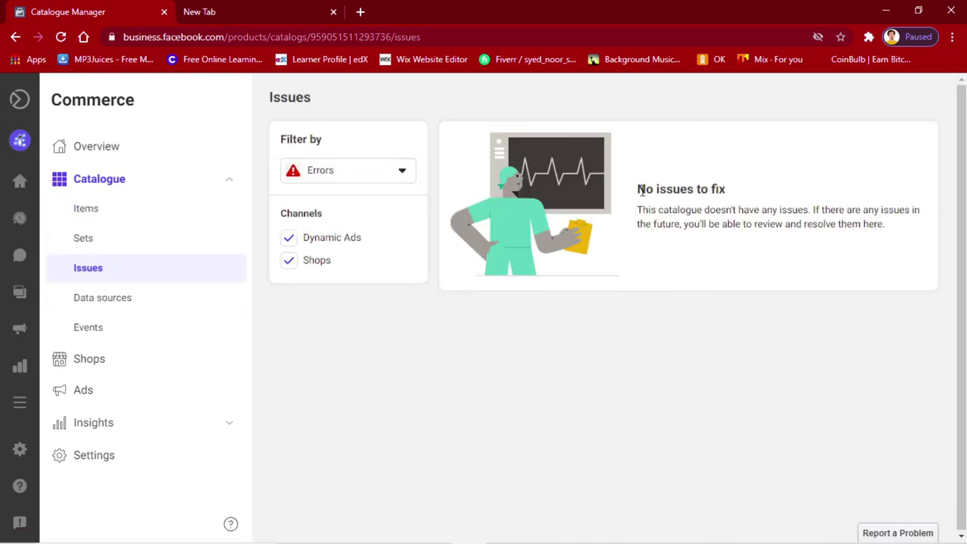
drag(639, 189, 783, 194)
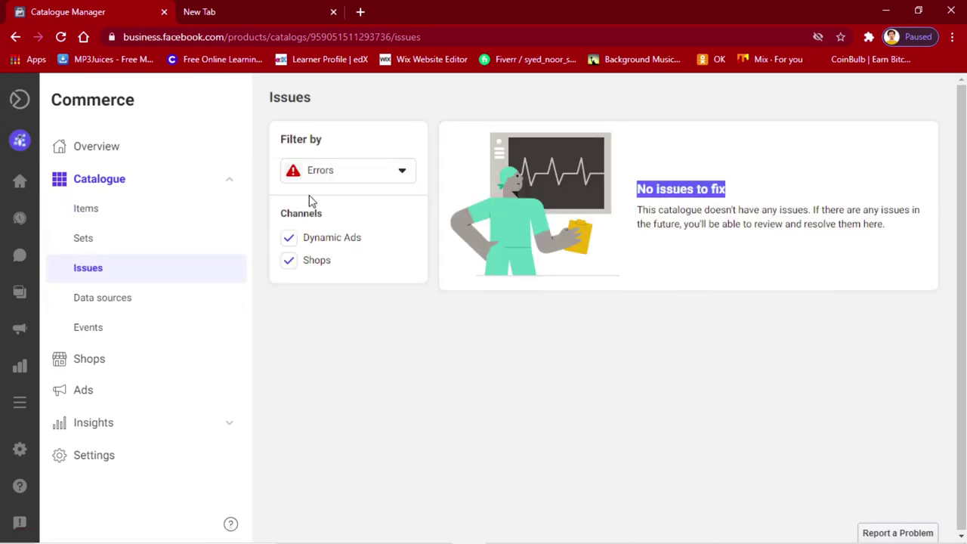
Check the catalogue issues filtered by Warnings, and switch the filter back to Errors.
click(385, 176)
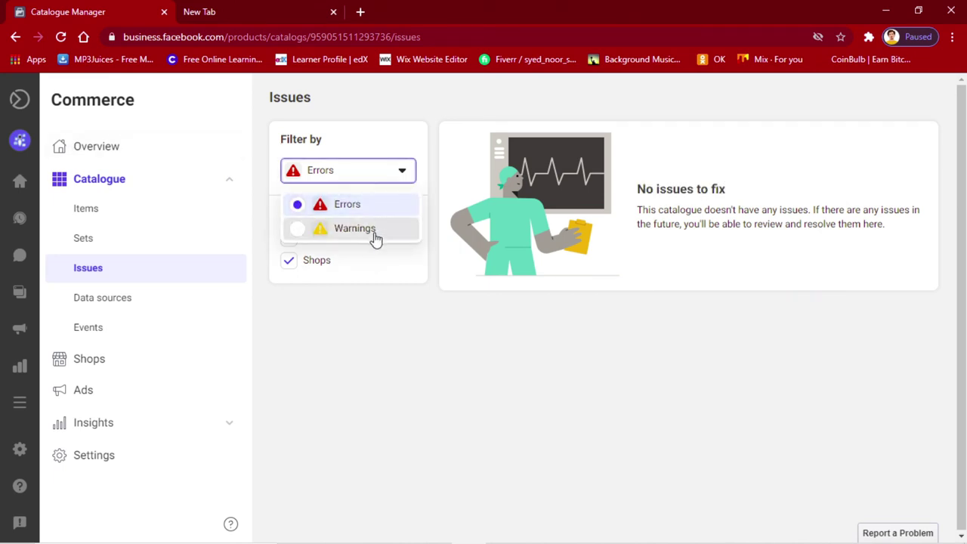
click(375, 233)
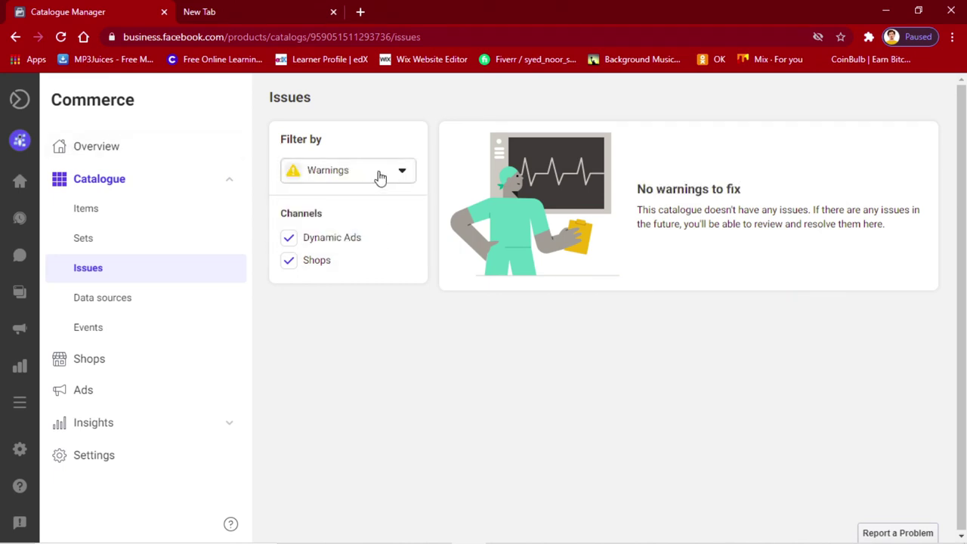
click(382, 178)
click(362, 208)
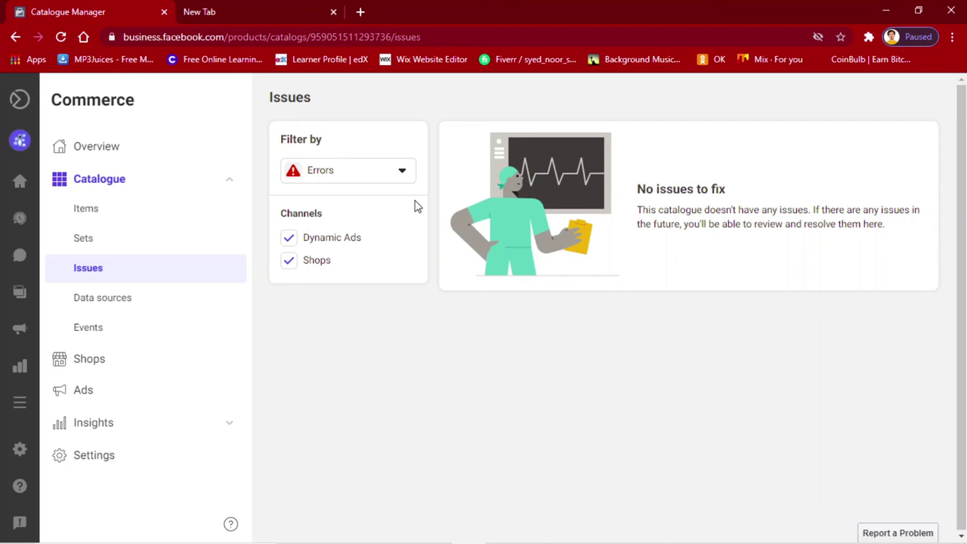
View the catalogue's product sets and open the Insights overview.
click(141, 238)
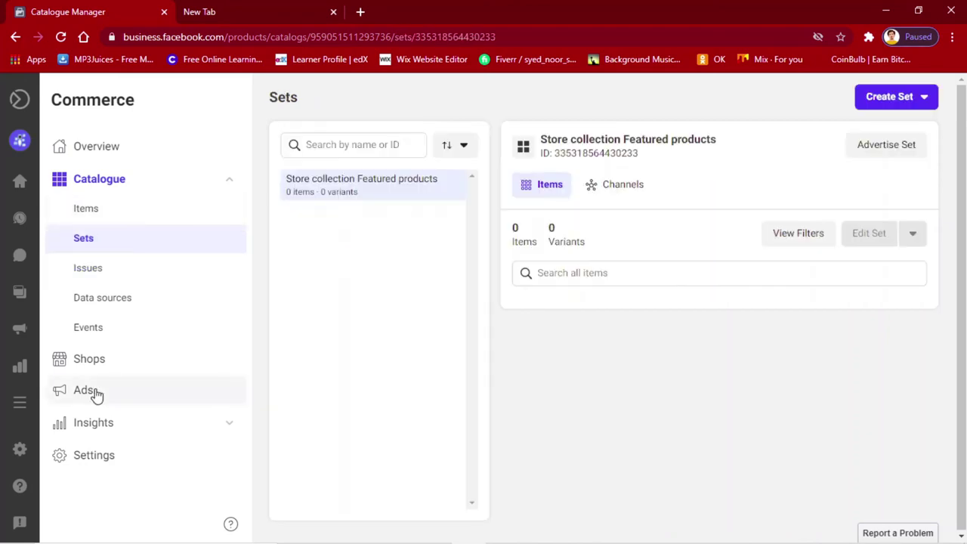
click(106, 432)
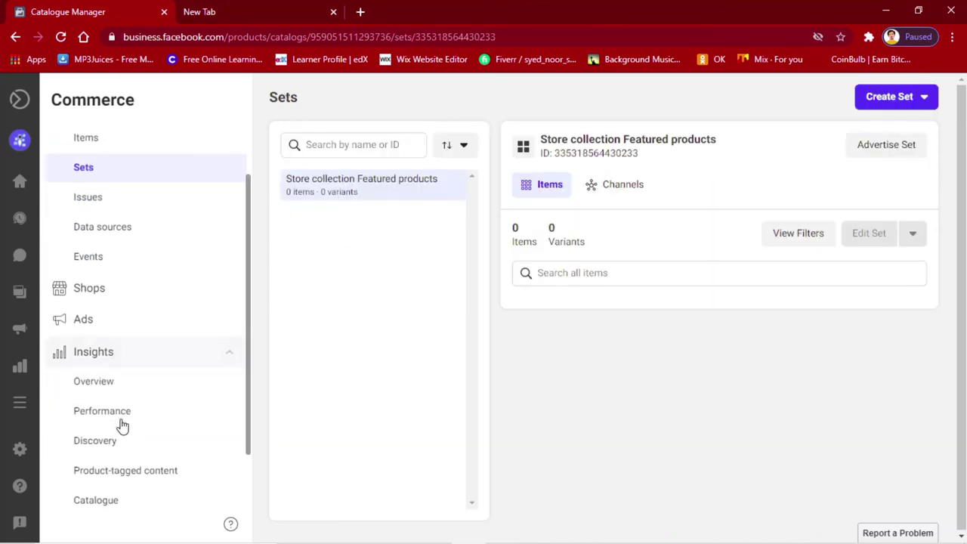
click(123, 383)
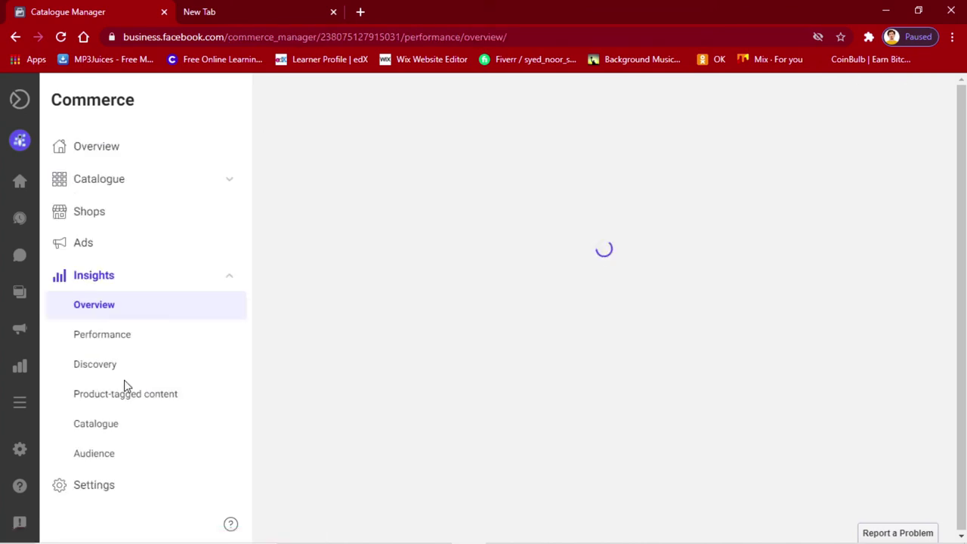